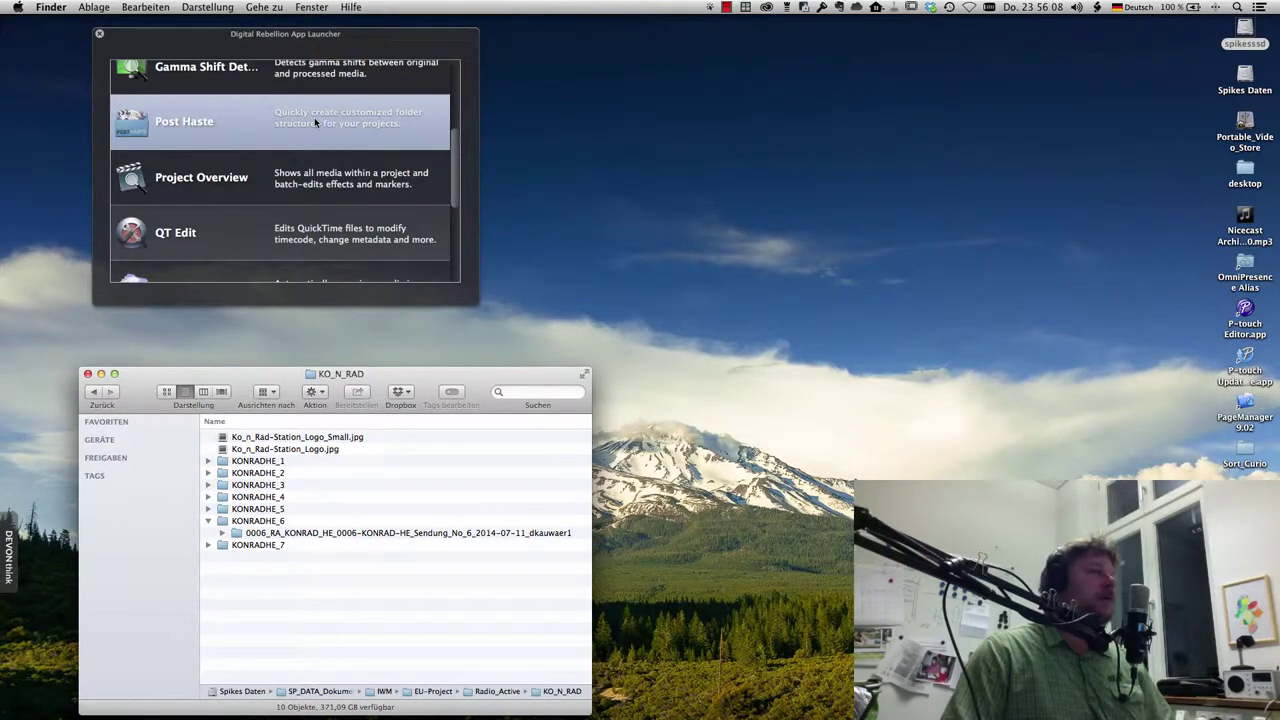
Step: Select the Nicecast MP3 on the desktop, collapse KONRADHE_7, and bring the App Launcher forward
left_click(1245, 220)
left_click_drag(1245, 220, 908, 138)
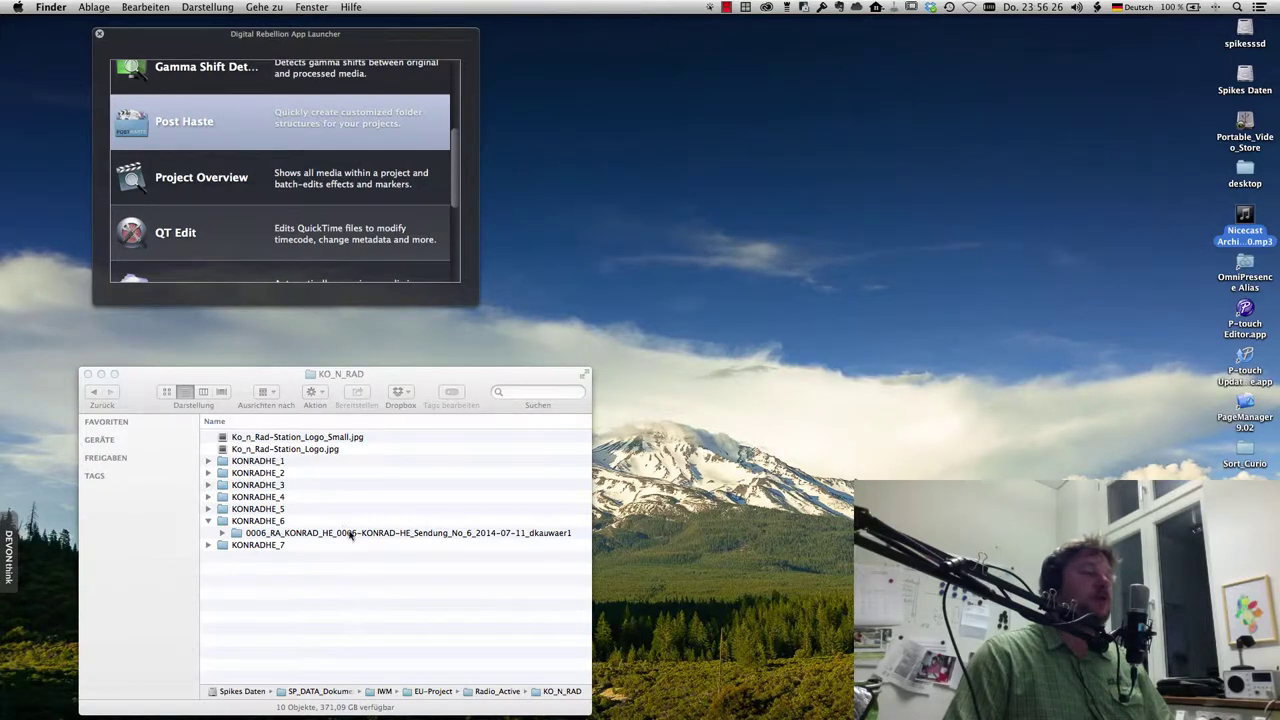
left_click(210, 546)
left_click(210, 546)
left_click(196, 124)
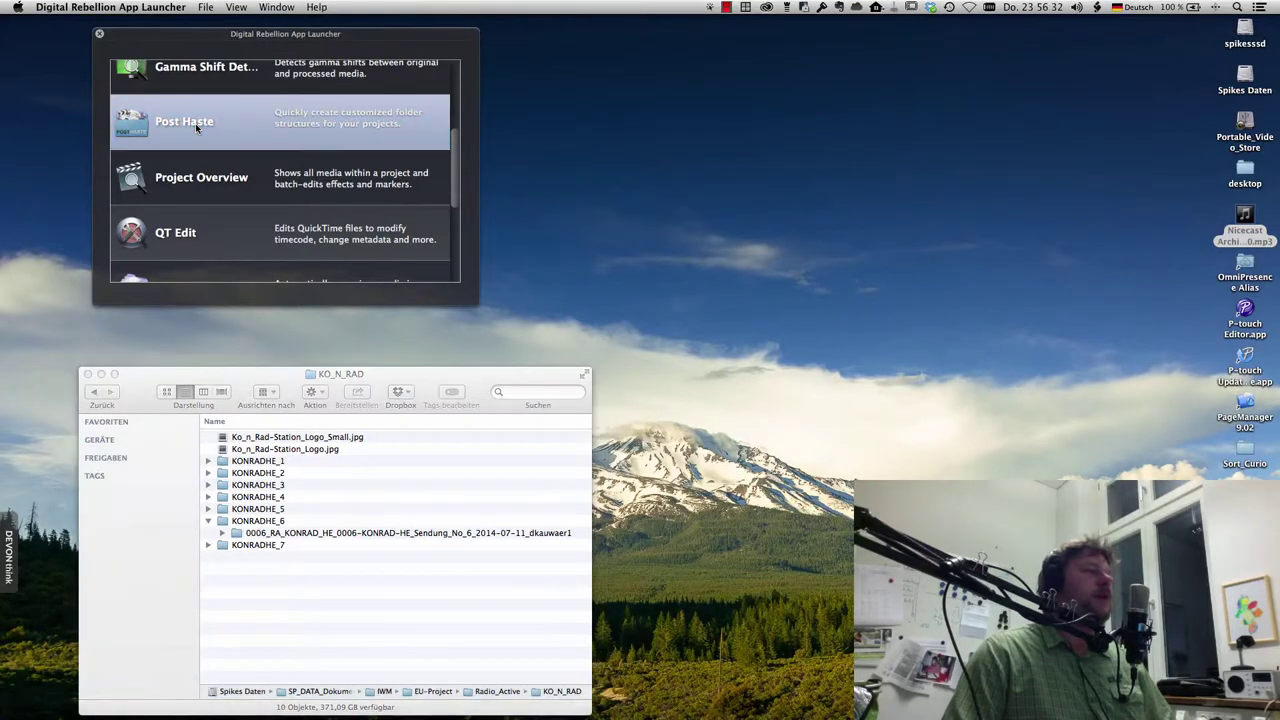
Step: Launch Post Haste and choose the RA_Project_Audio_Video_Mixed_Production_Template Duplicate template
double_click(195, 123)
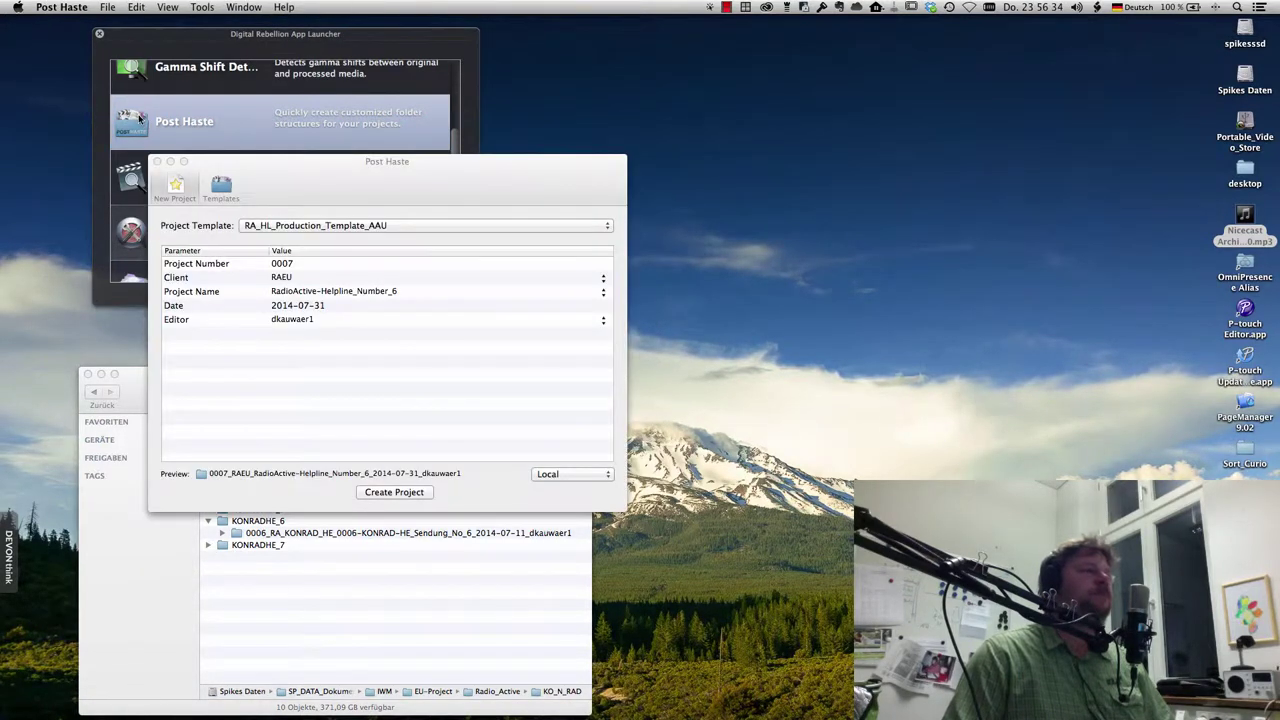
left_click(308, 225)
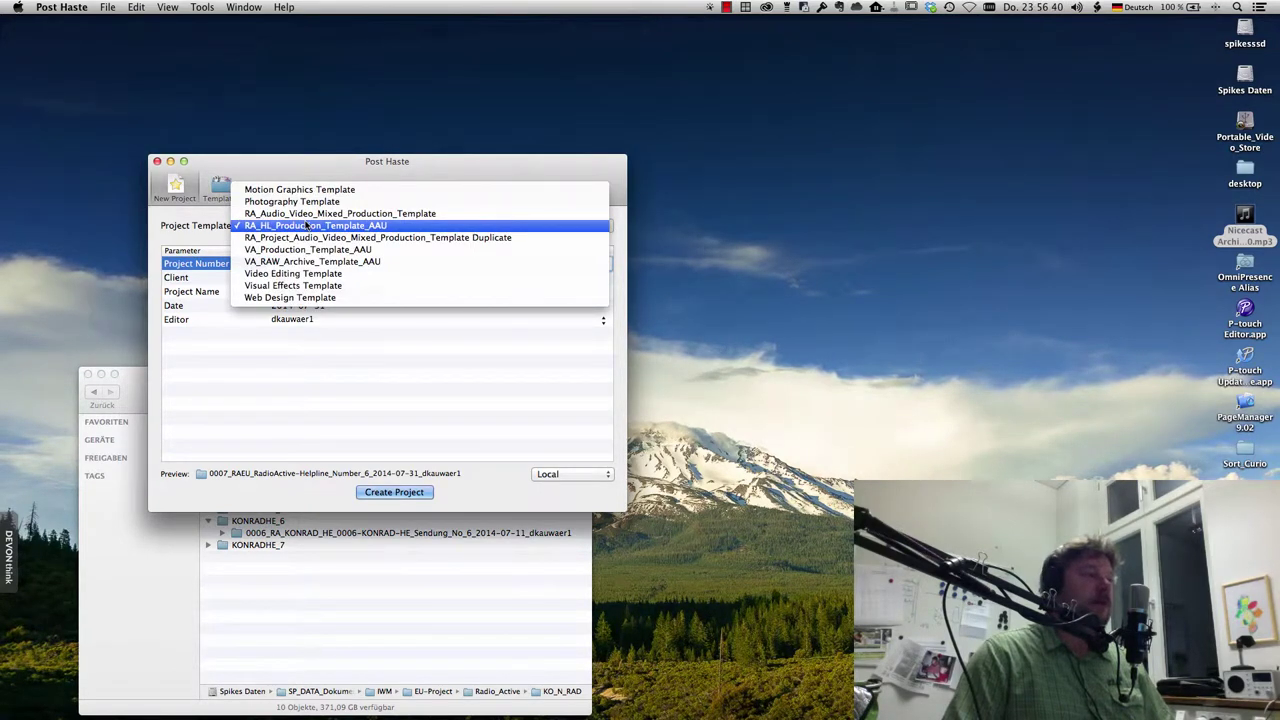
left_click(306, 238)
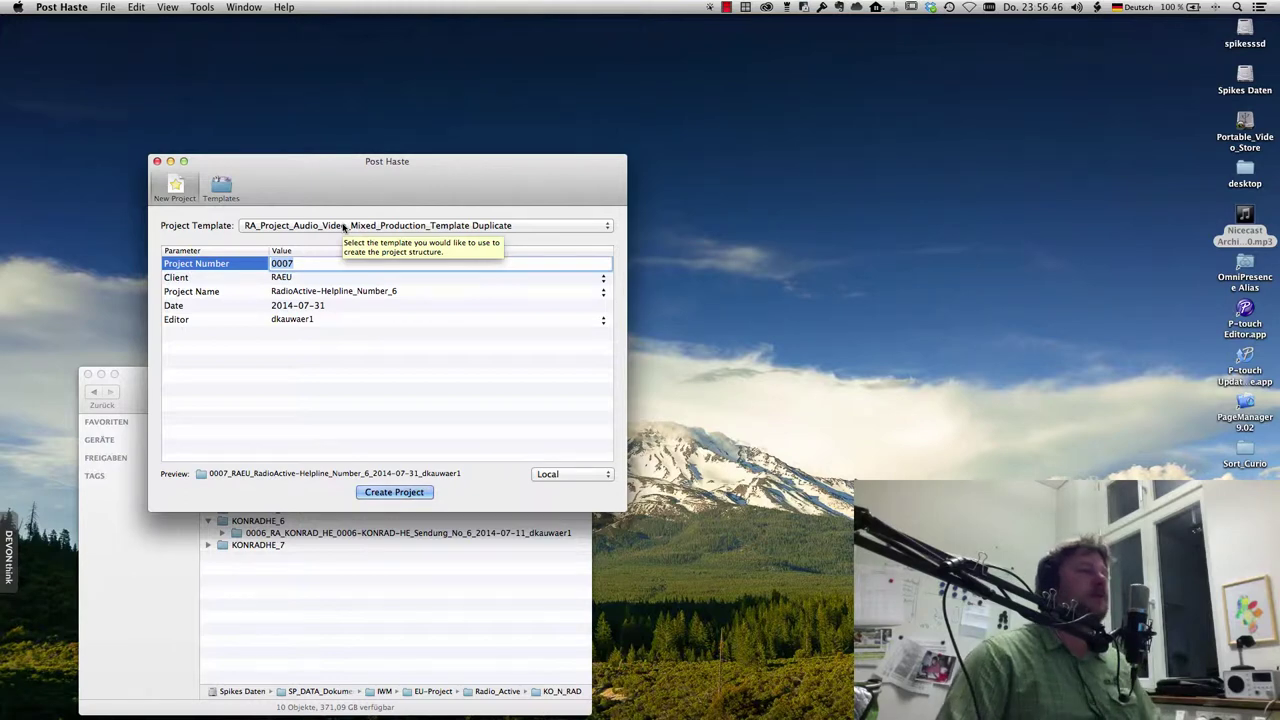
Step: Select the whole RadioActive-Helpline_Number_6 project name for replacement
left_click(379, 291)
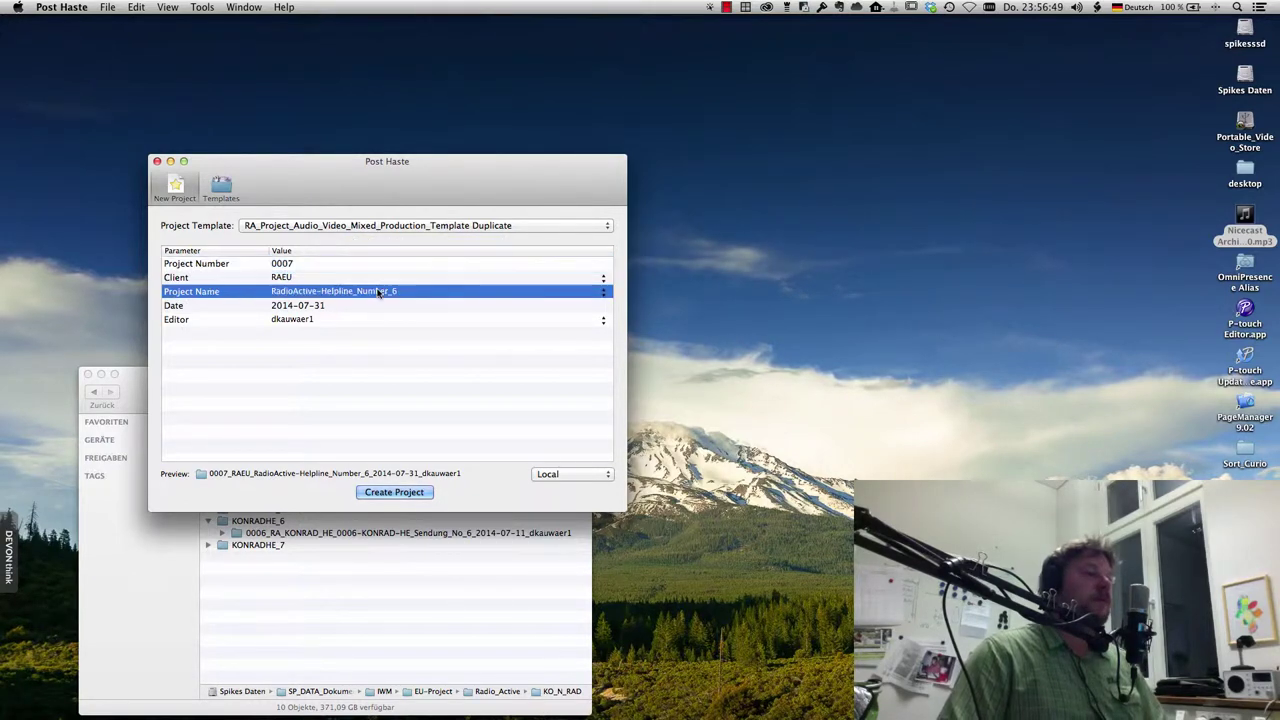
left_click(604, 294)
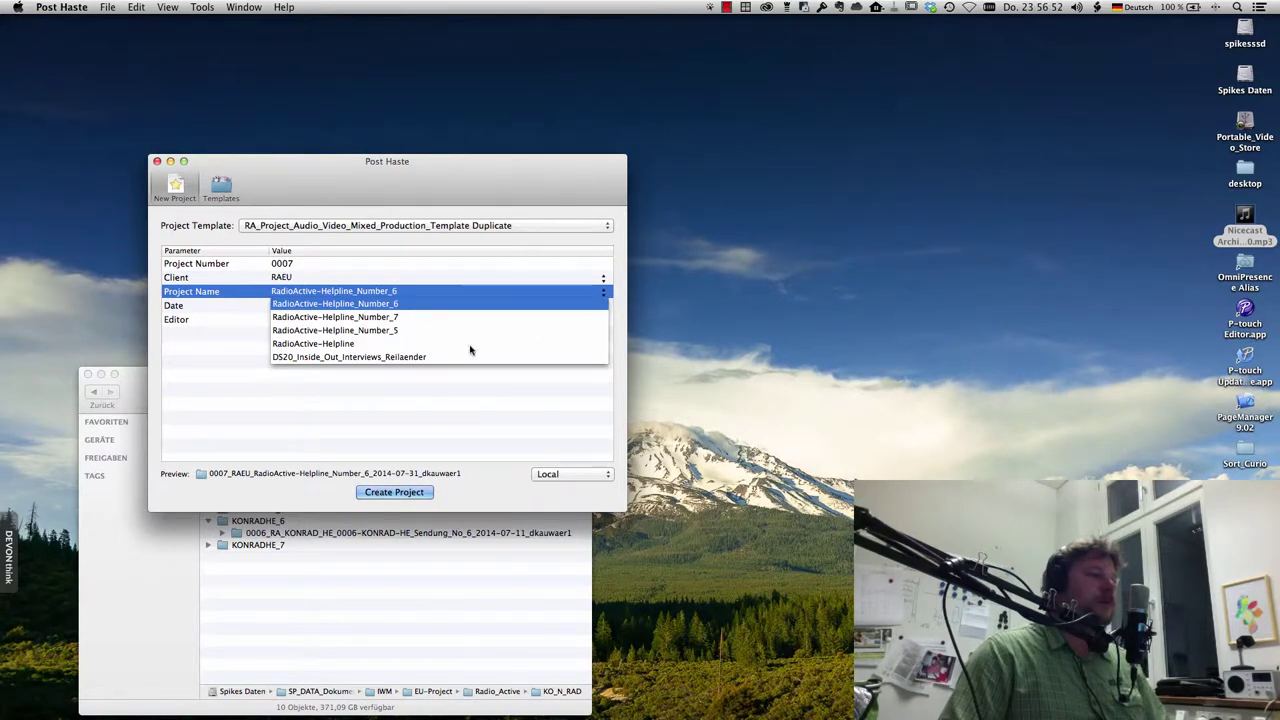
left_click(389, 290)
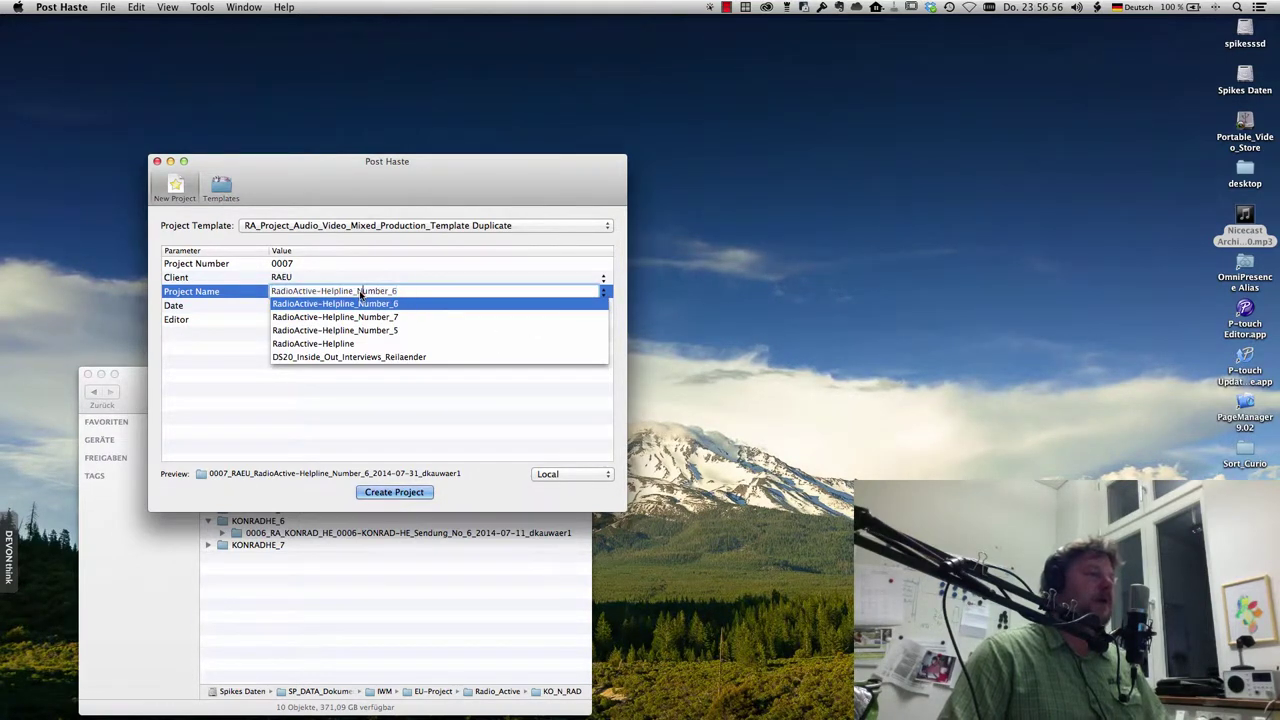
double_click(389, 290)
left_click(389, 290)
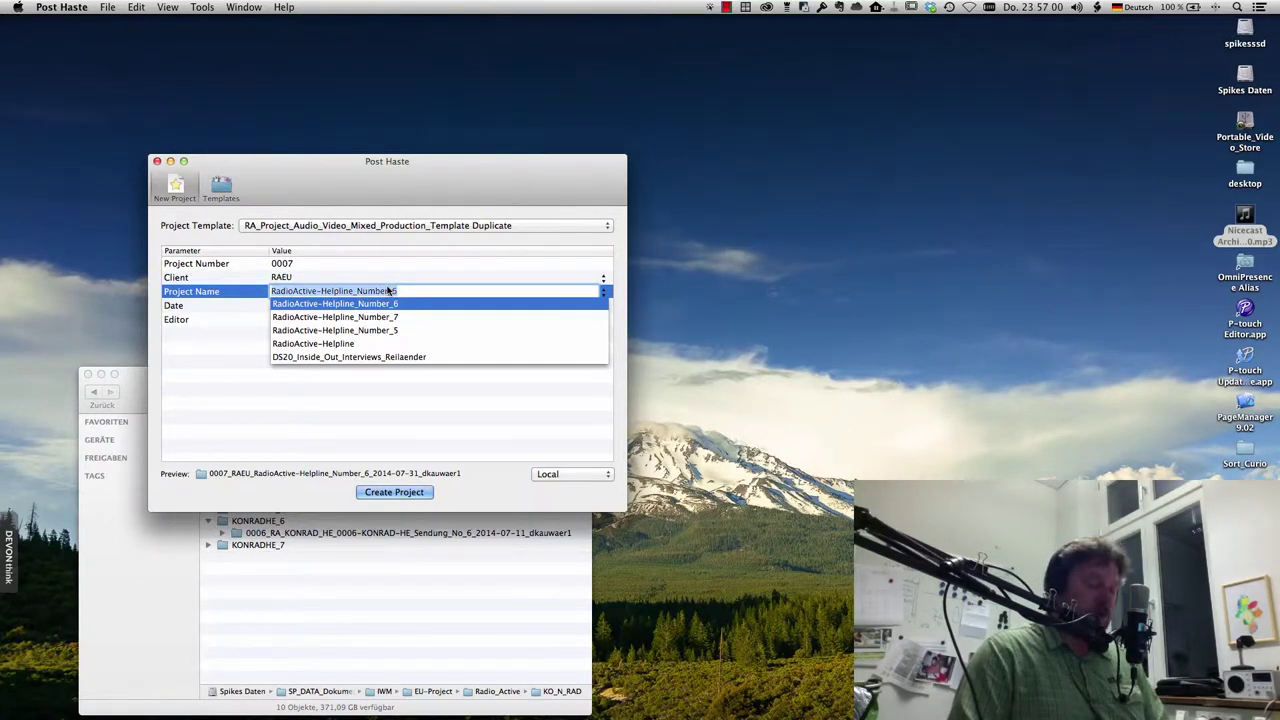
Step: Enter KONRAD-HE-Number-7 as the project name, fixing typos, and commit it
type("K")
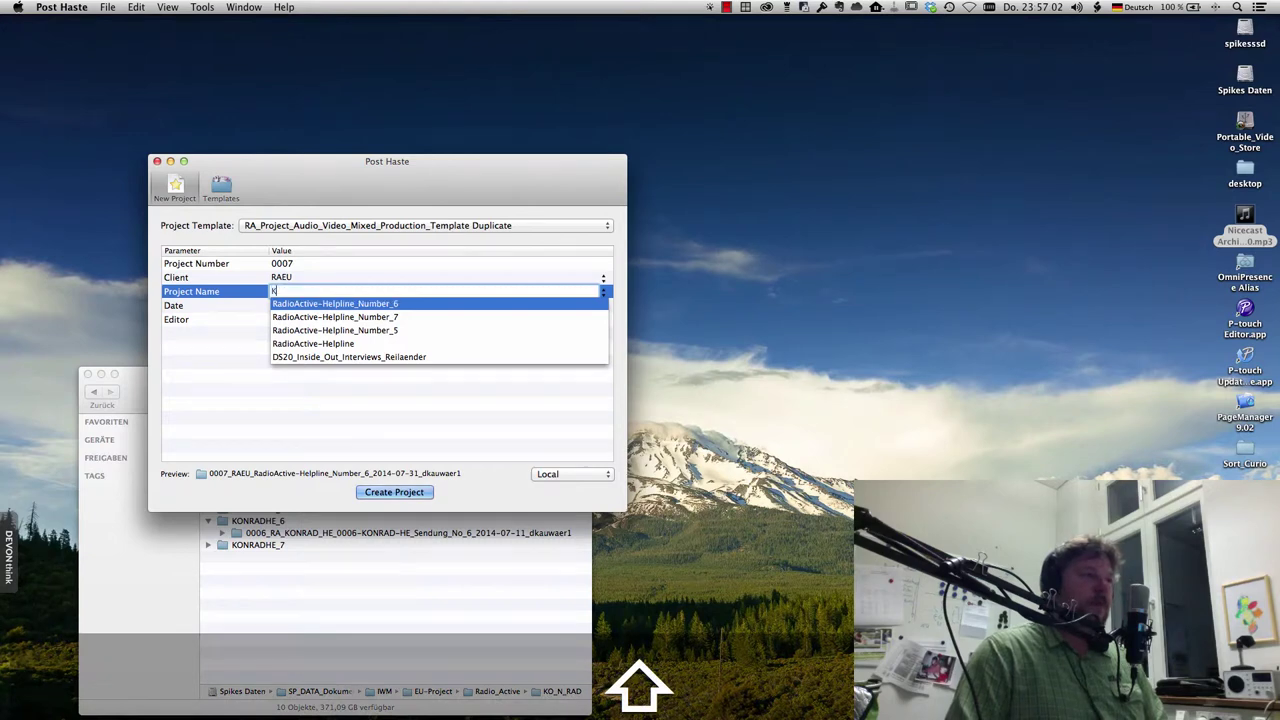
type("ON")
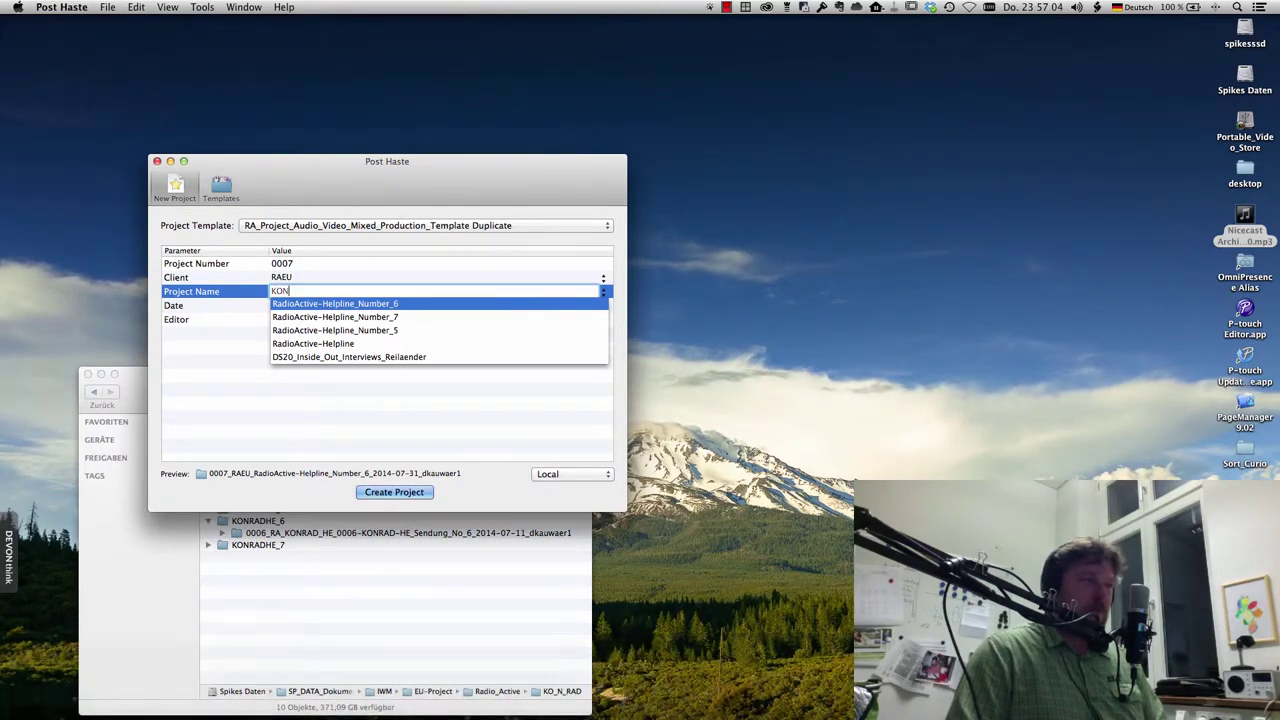
type("RAD")
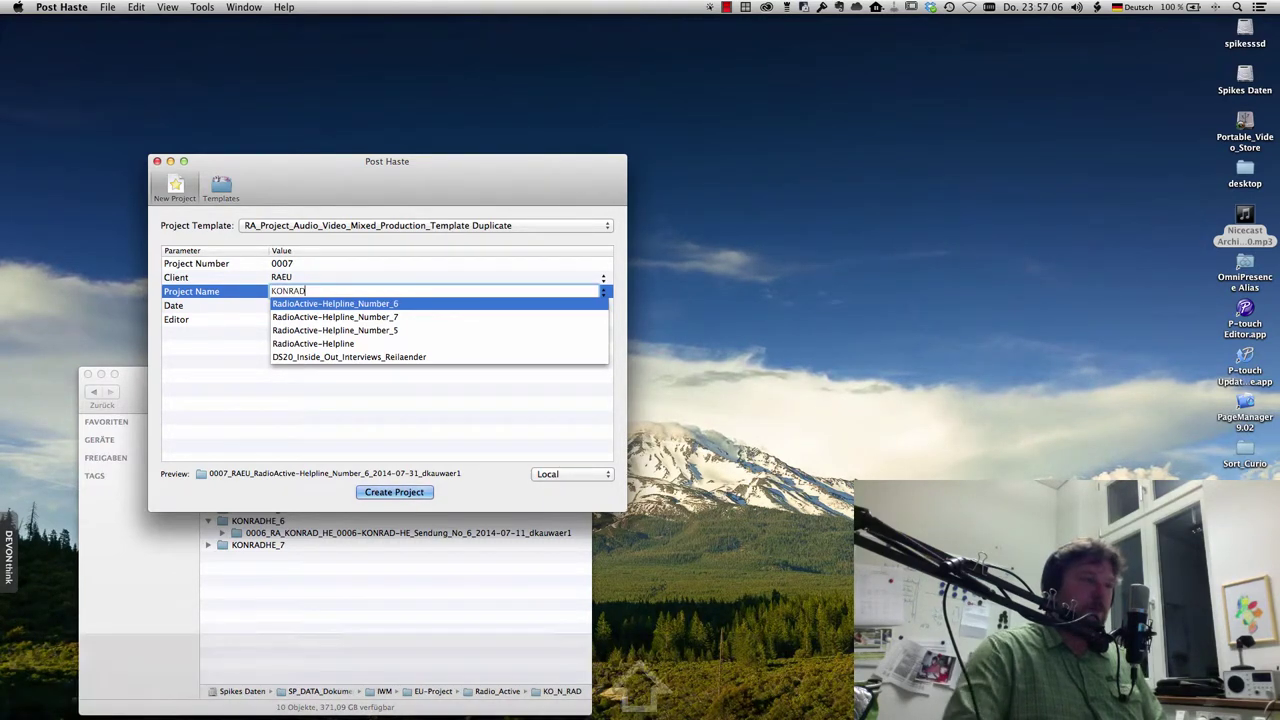
type("-HE")
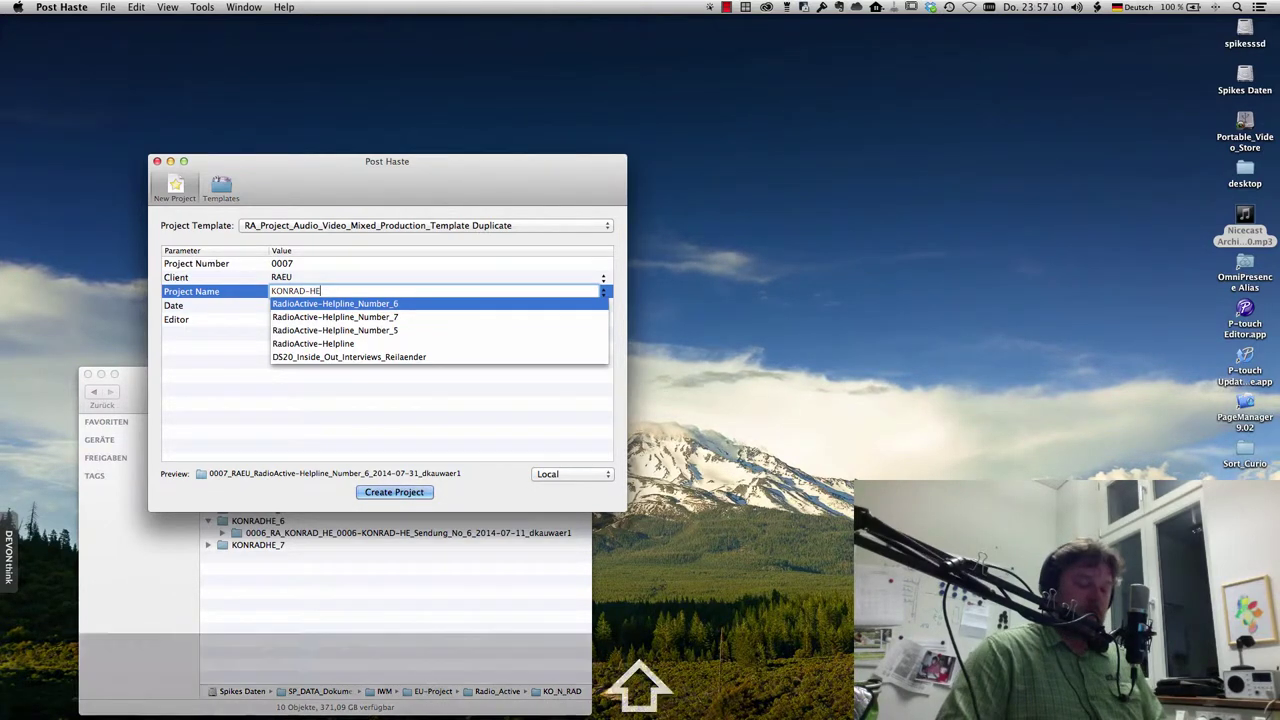
type("_")
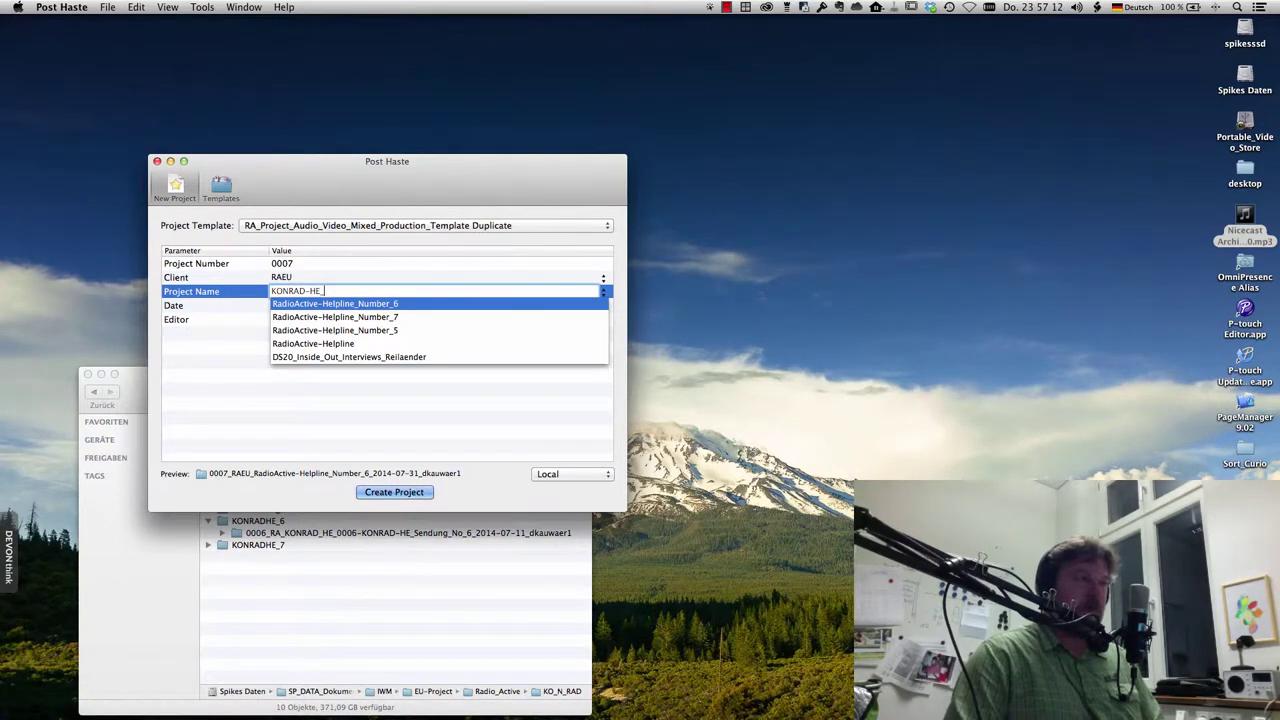
type("numbe")
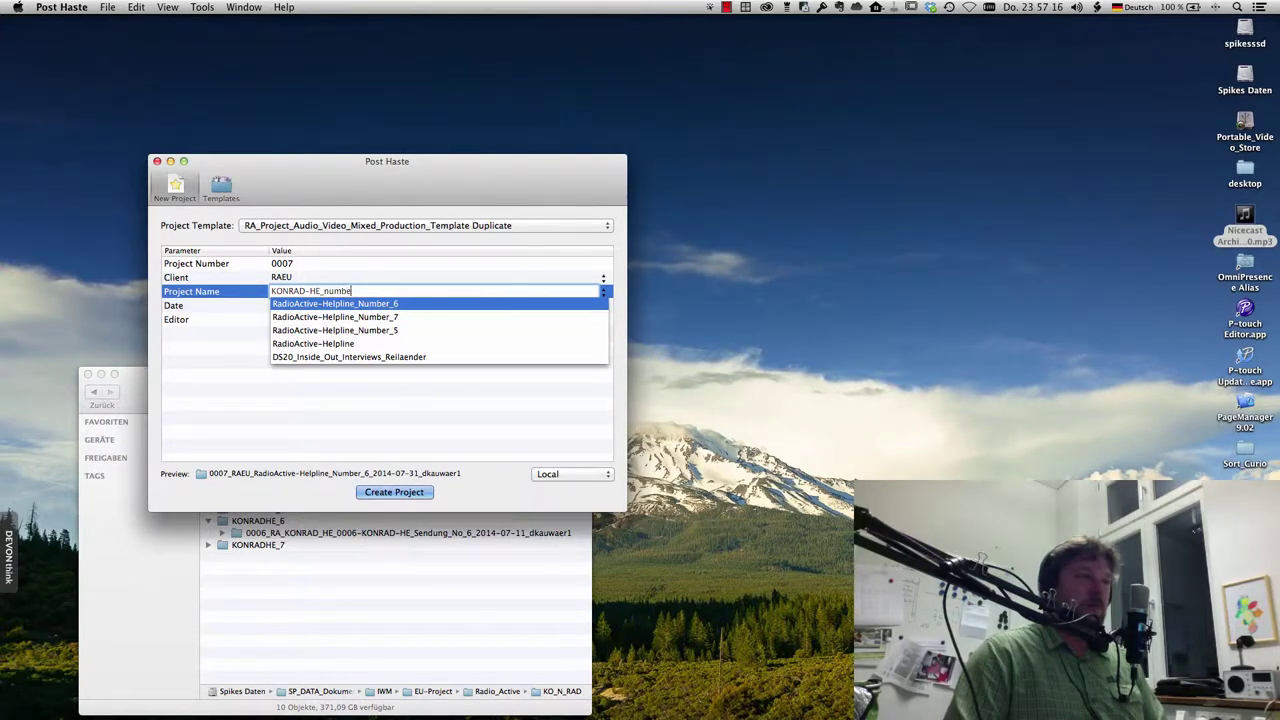
key("BackSpace")
key("BackSpace")
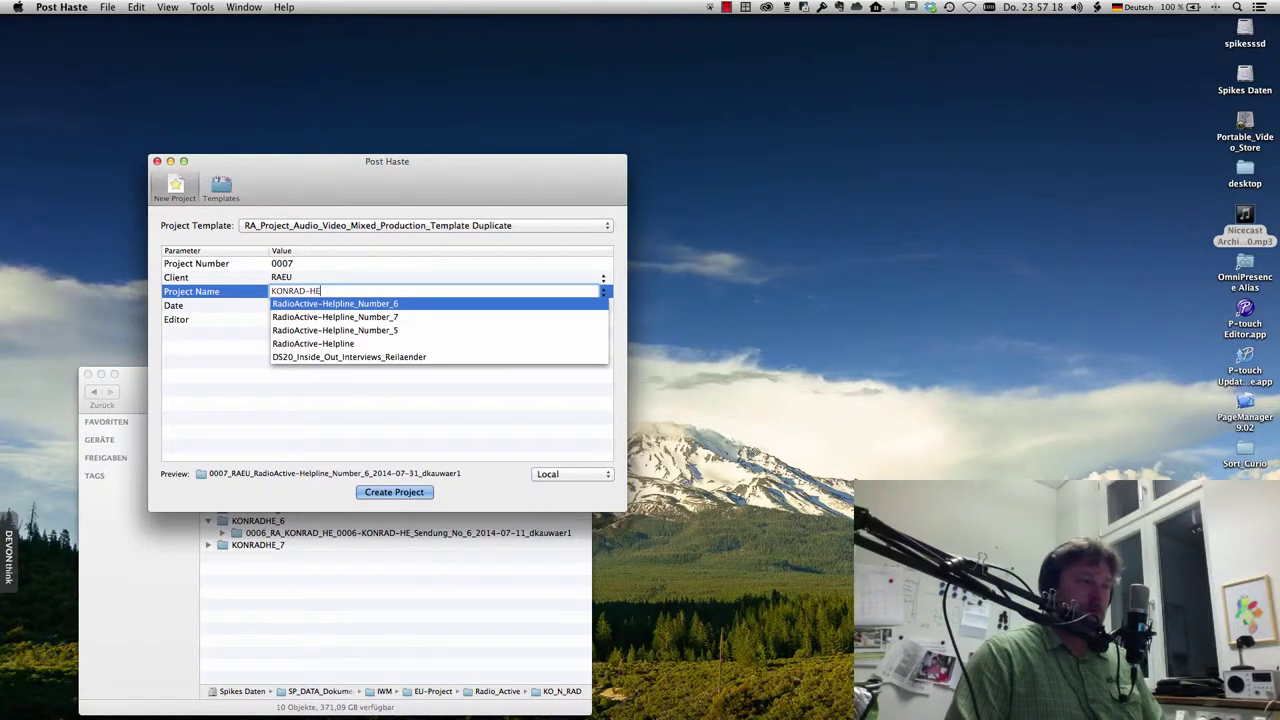
key("shift")
type("_")
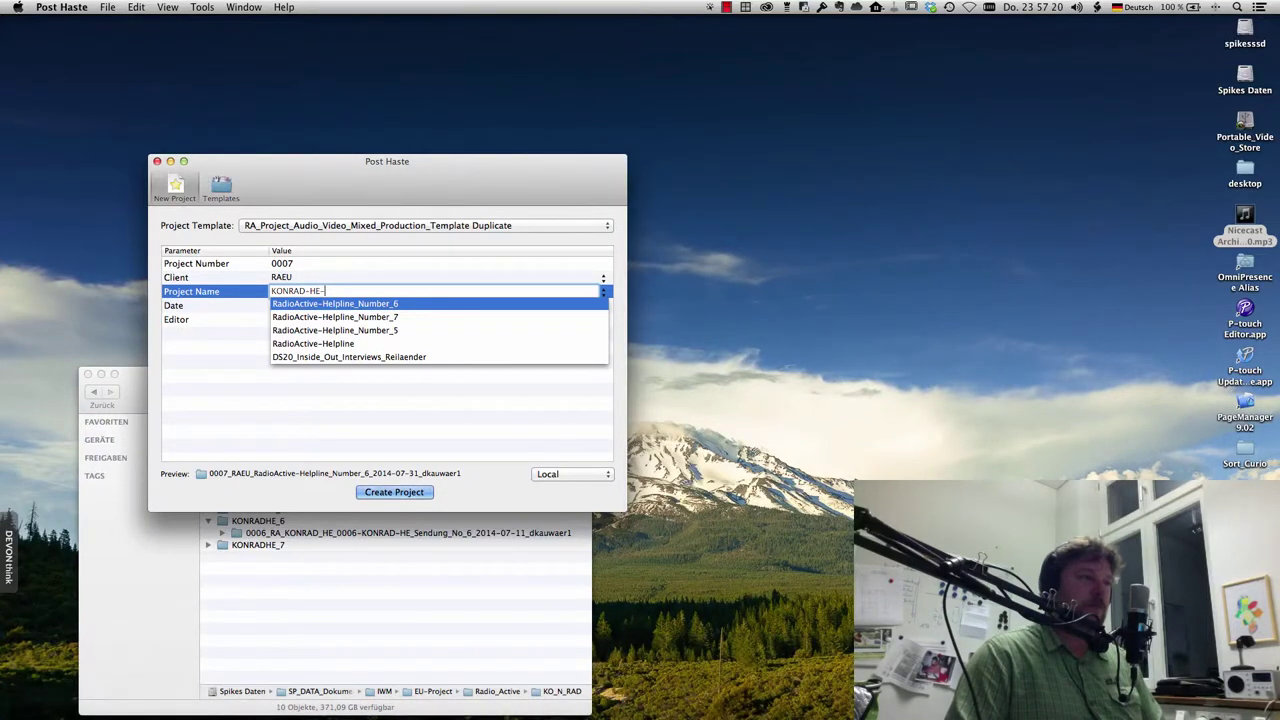
type("Number_7")
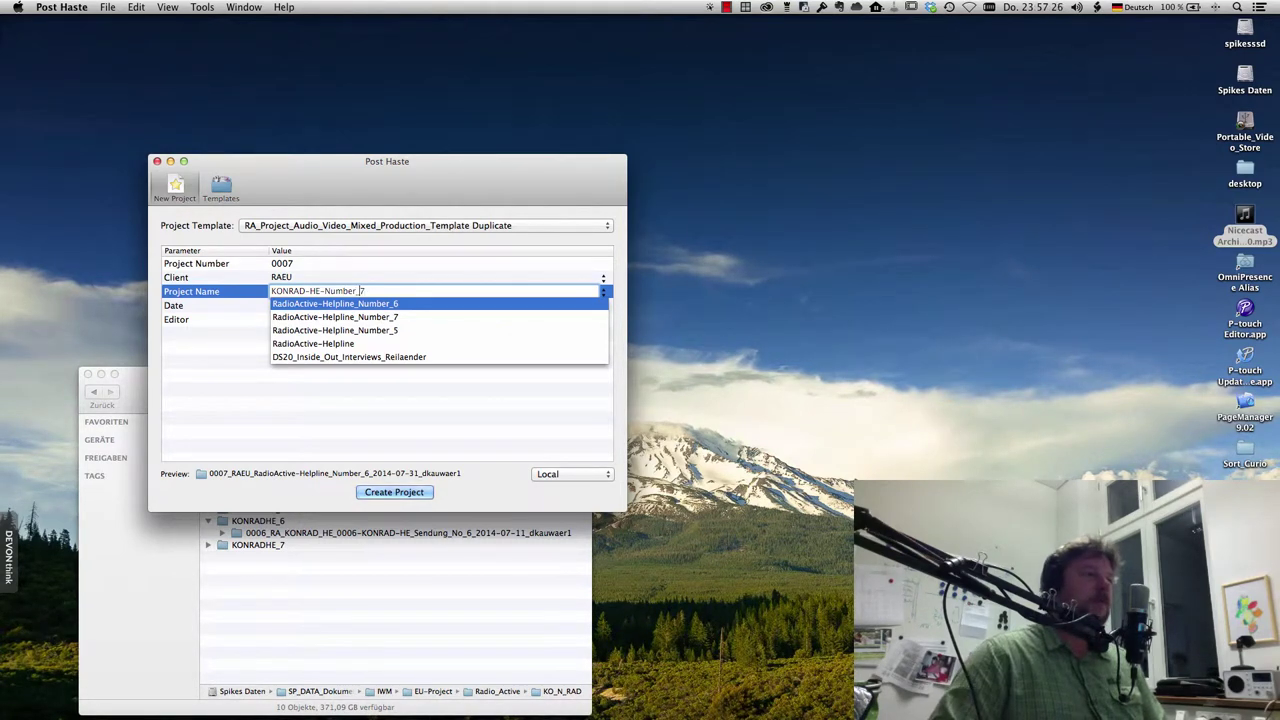
key("shift")
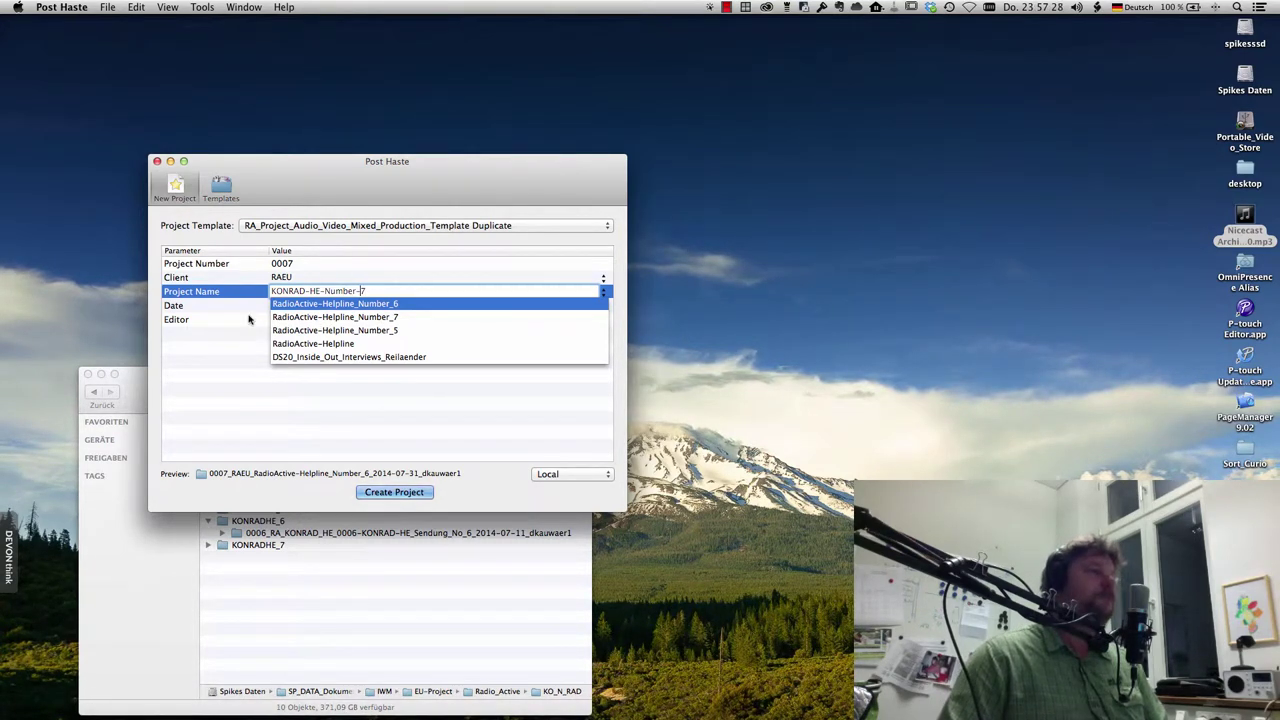
key("Return")
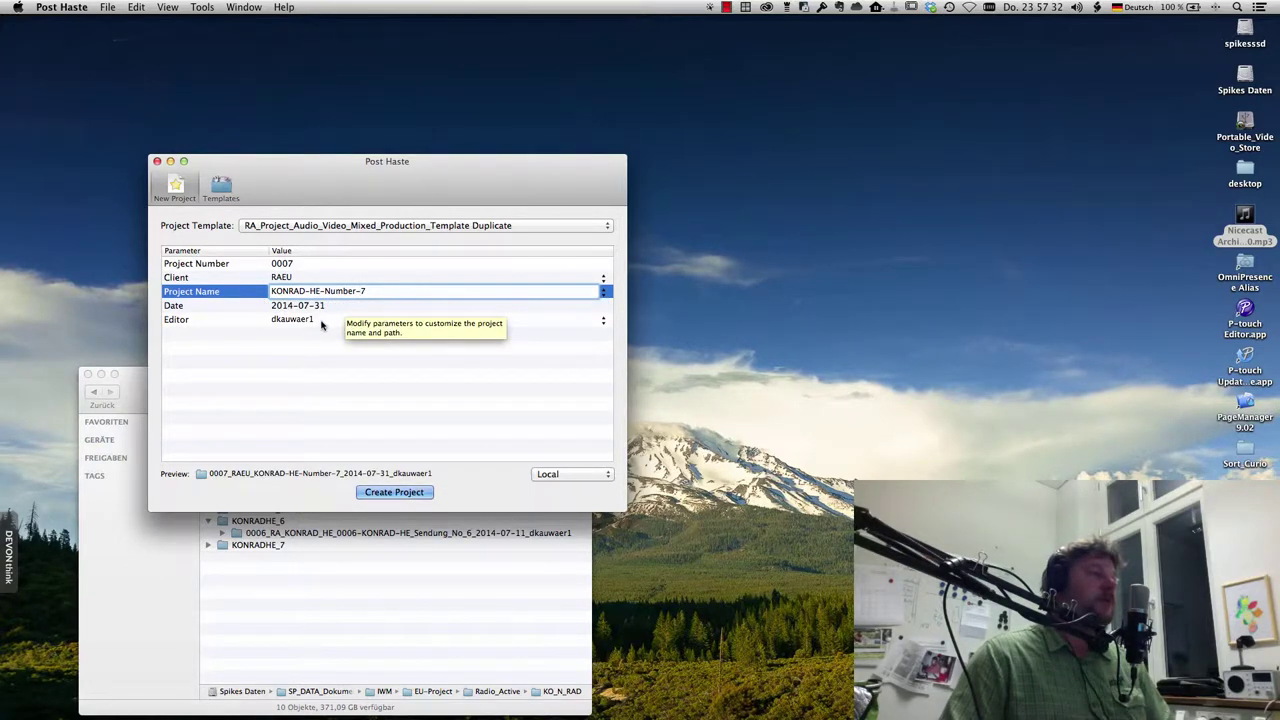
Step: Browse the client list, then switch the template to RA_Audio_Video_Mixed_Production_Template
left_click(324, 280)
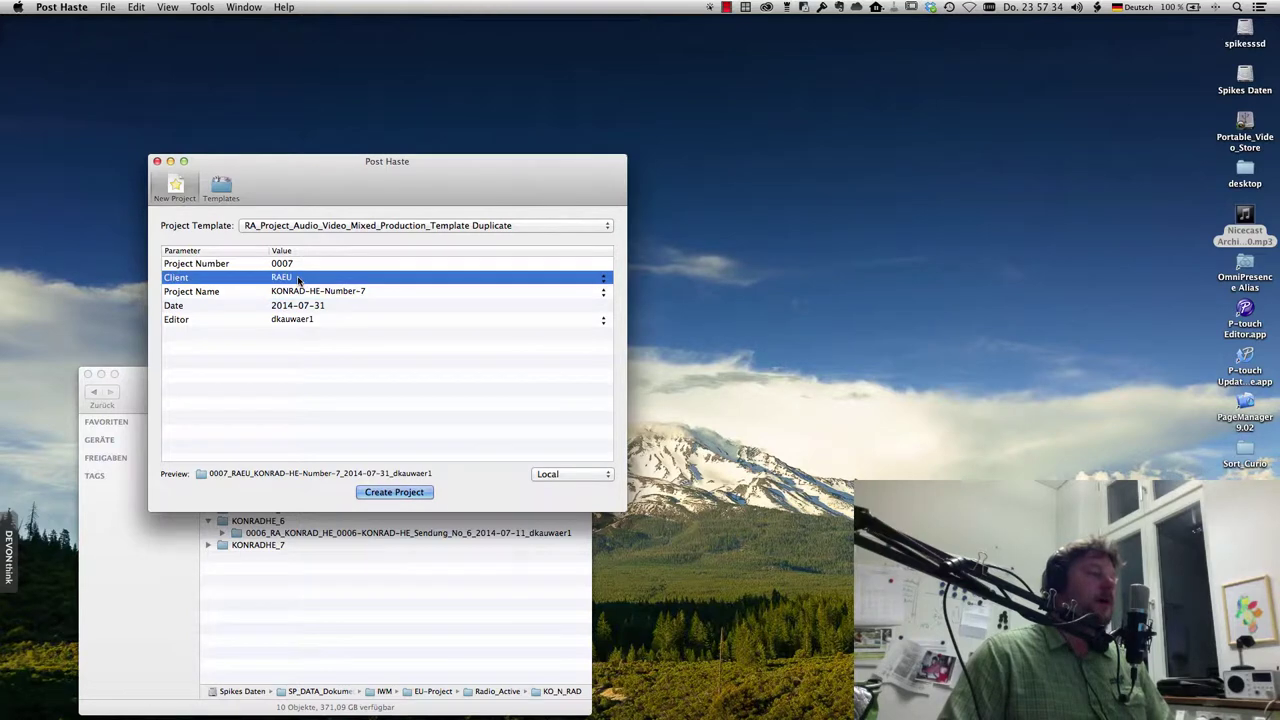
left_click(283, 277)
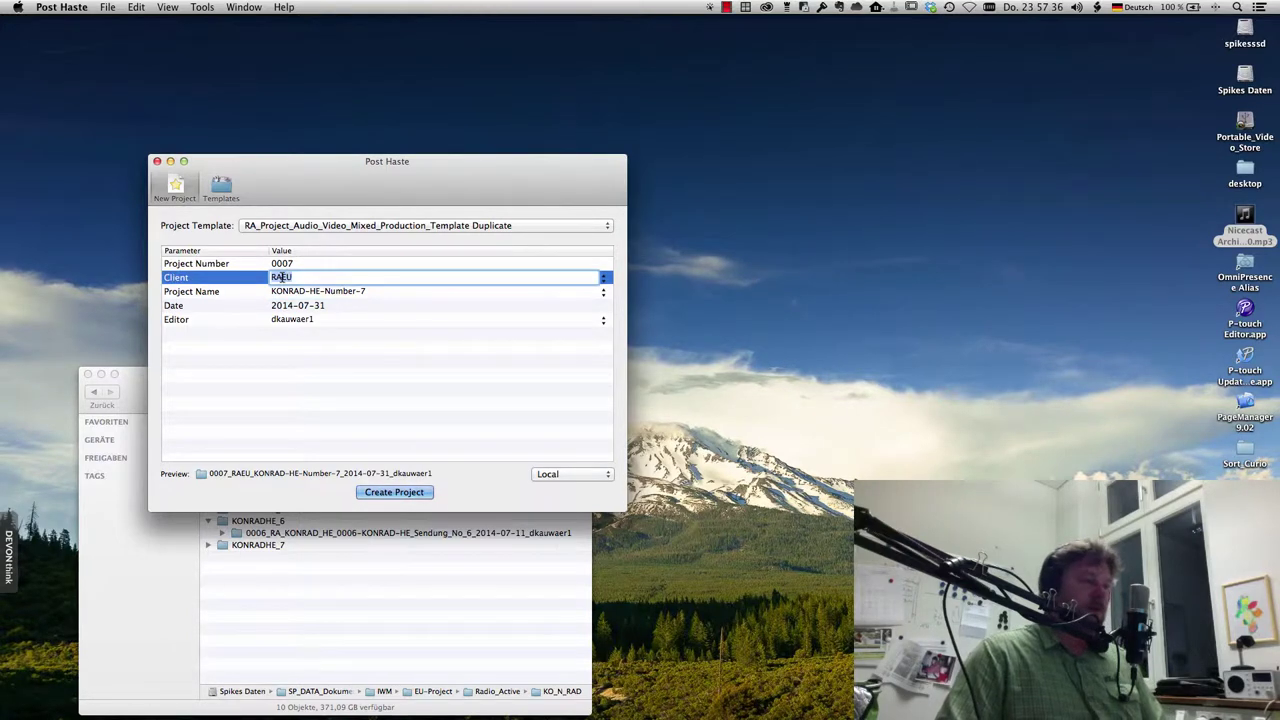
left_click(603, 277)
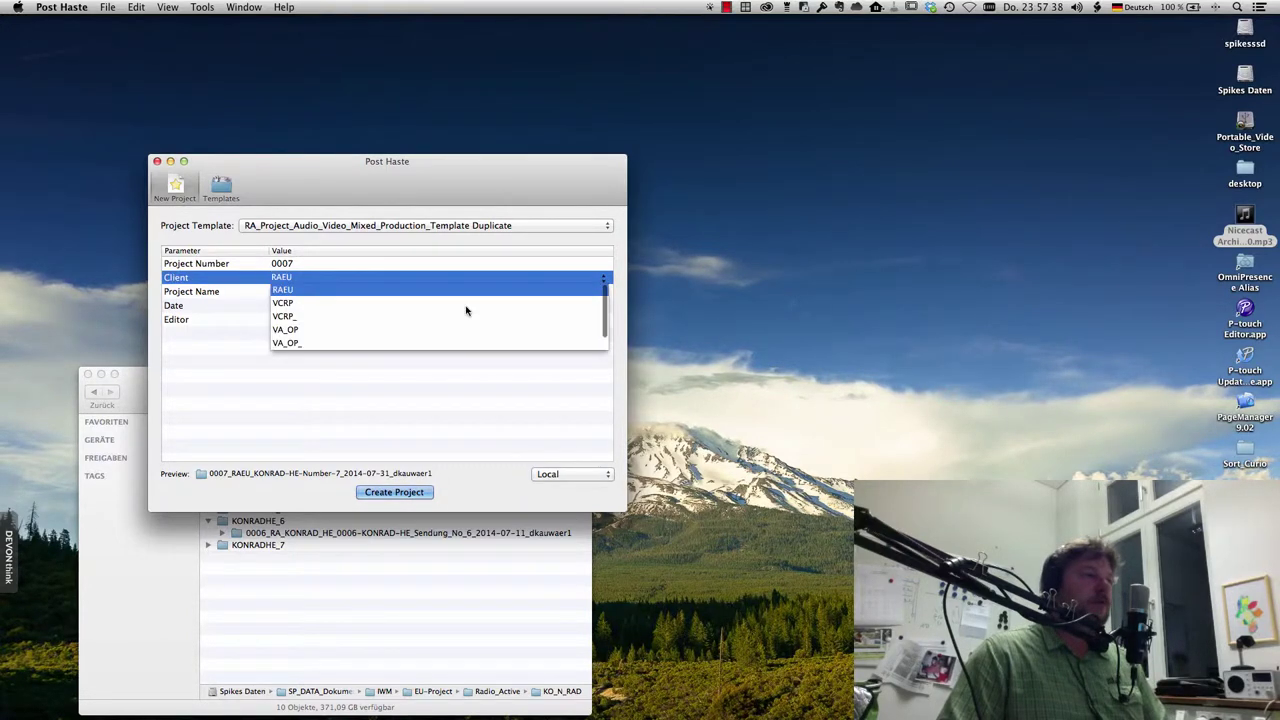
scroll(406, 323, "down", 1)
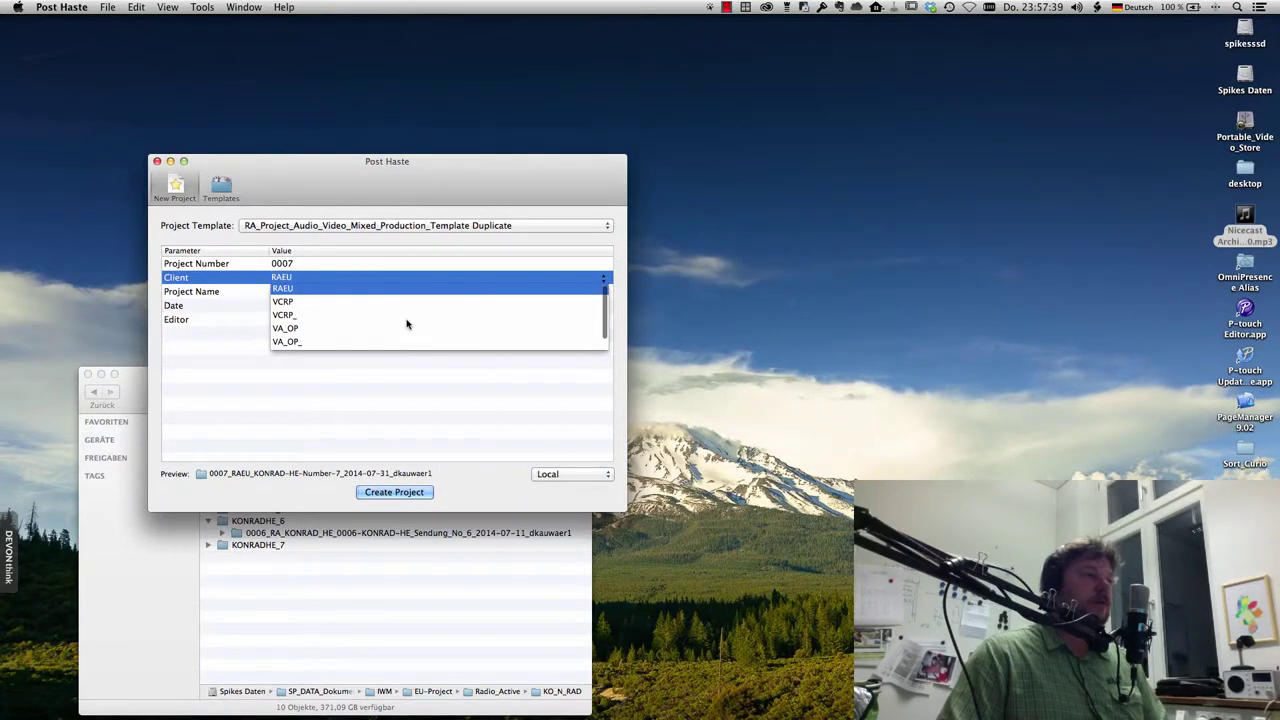
left_click(248, 263)
left_click(283, 227)
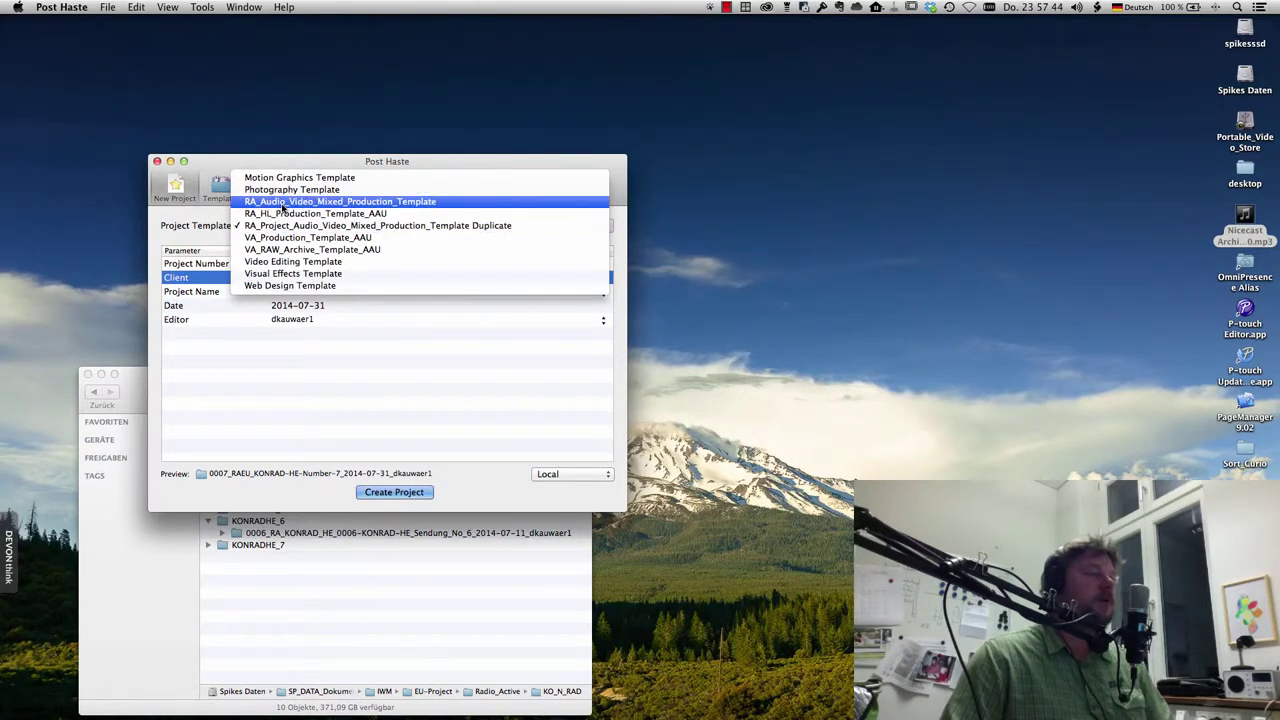
left_click(284, 202)
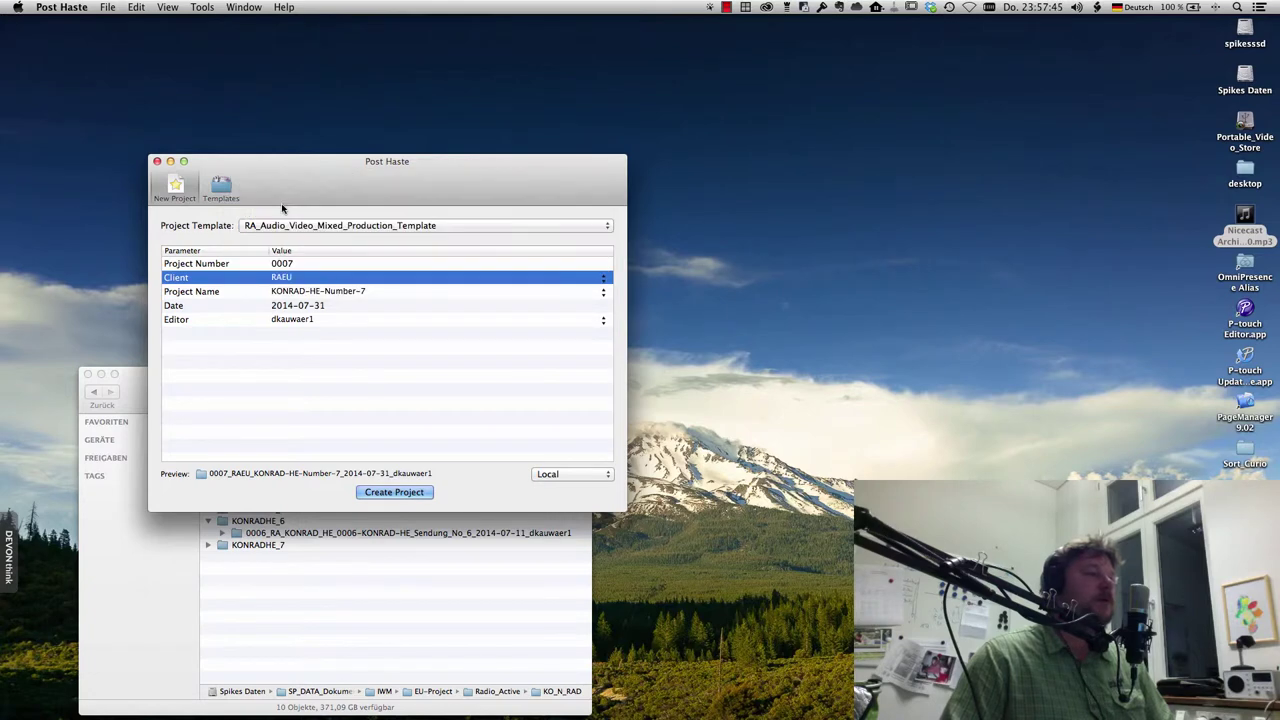
Step: Recheck the client list keeping RAEU and confirm RA_Audio_Video_Mixed_Production_Template as the template
left_click(604, 281)
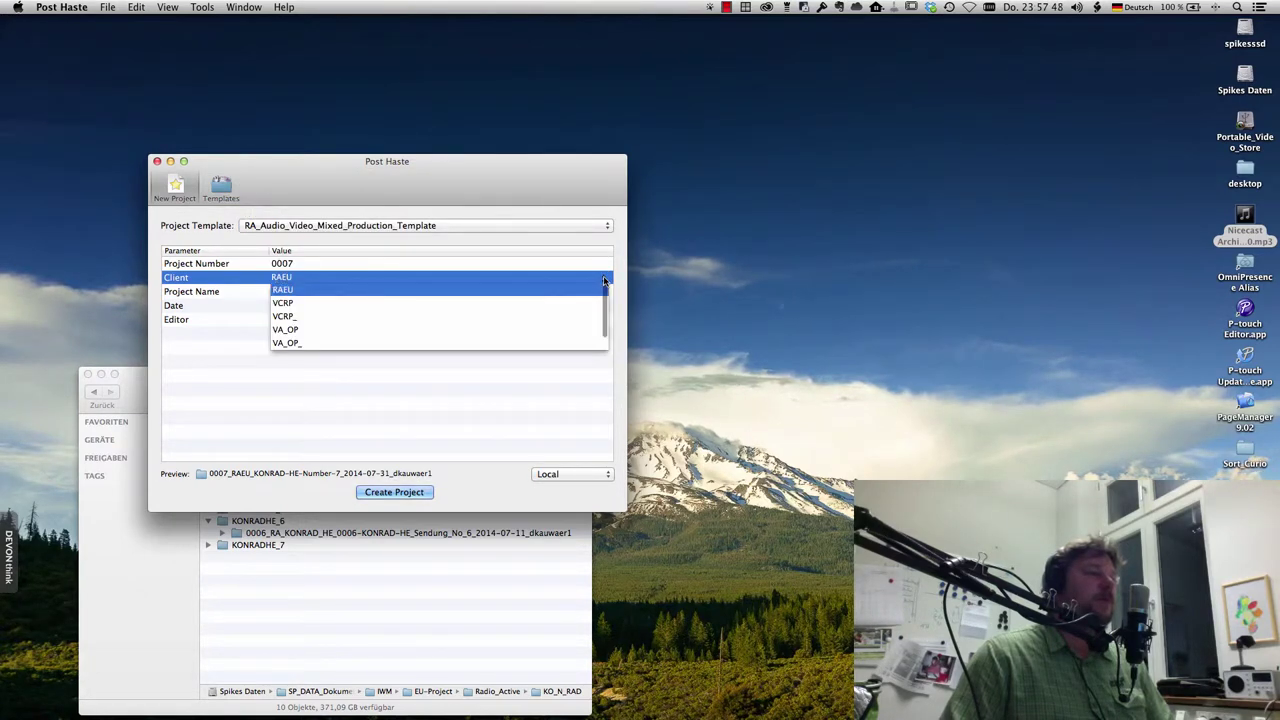
scroll(541, 295, "down", 2)
scroll(541, 297, "up", 2)
left_click(444, 238)
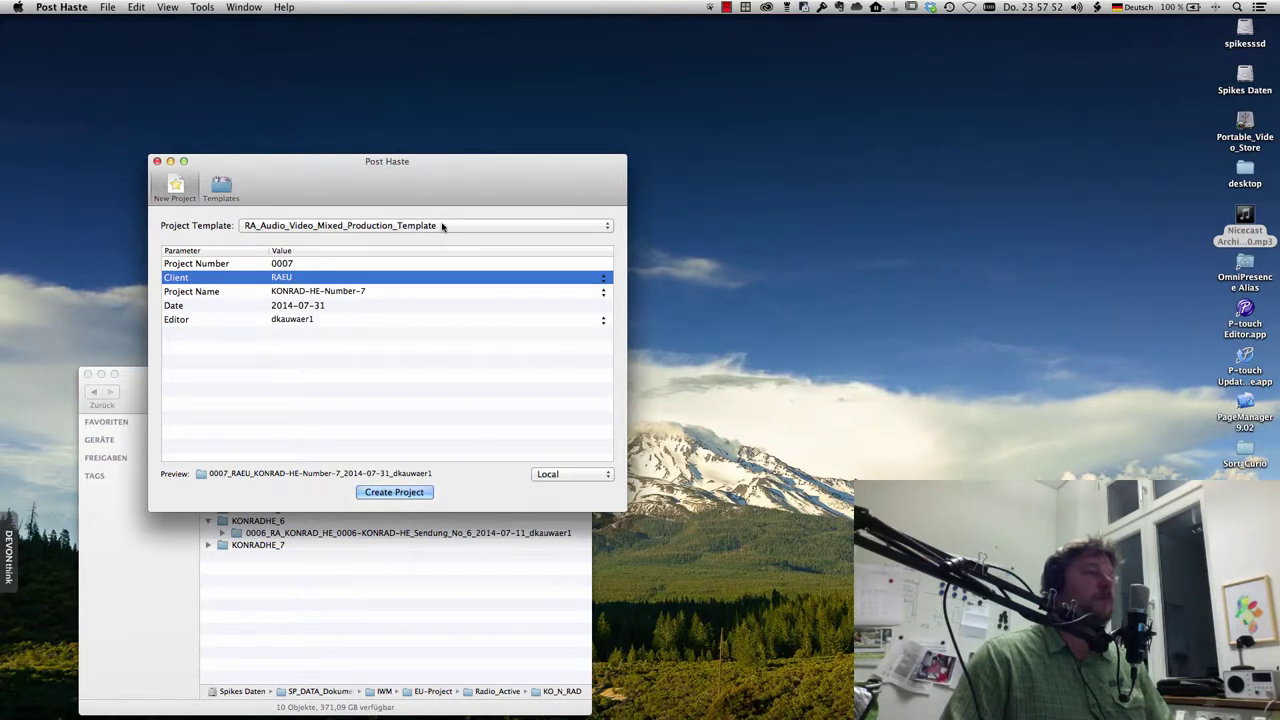
left_click(434, 228)
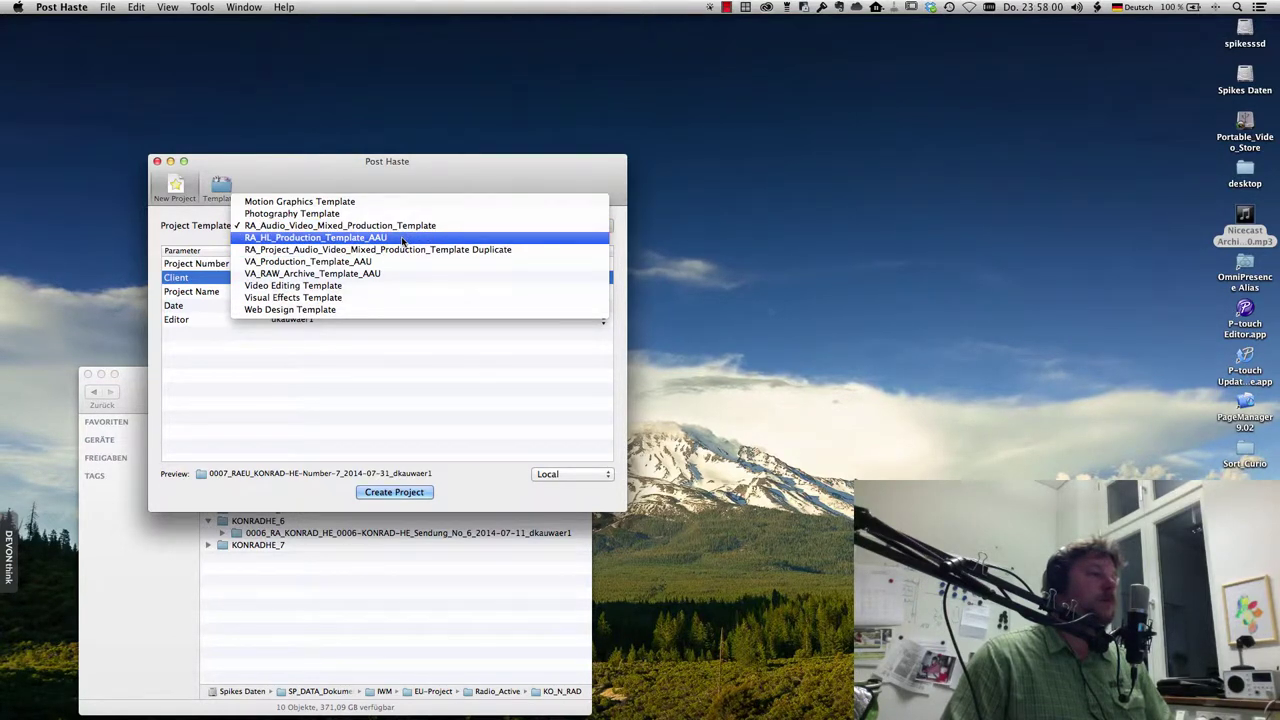
left_click(401, 226)
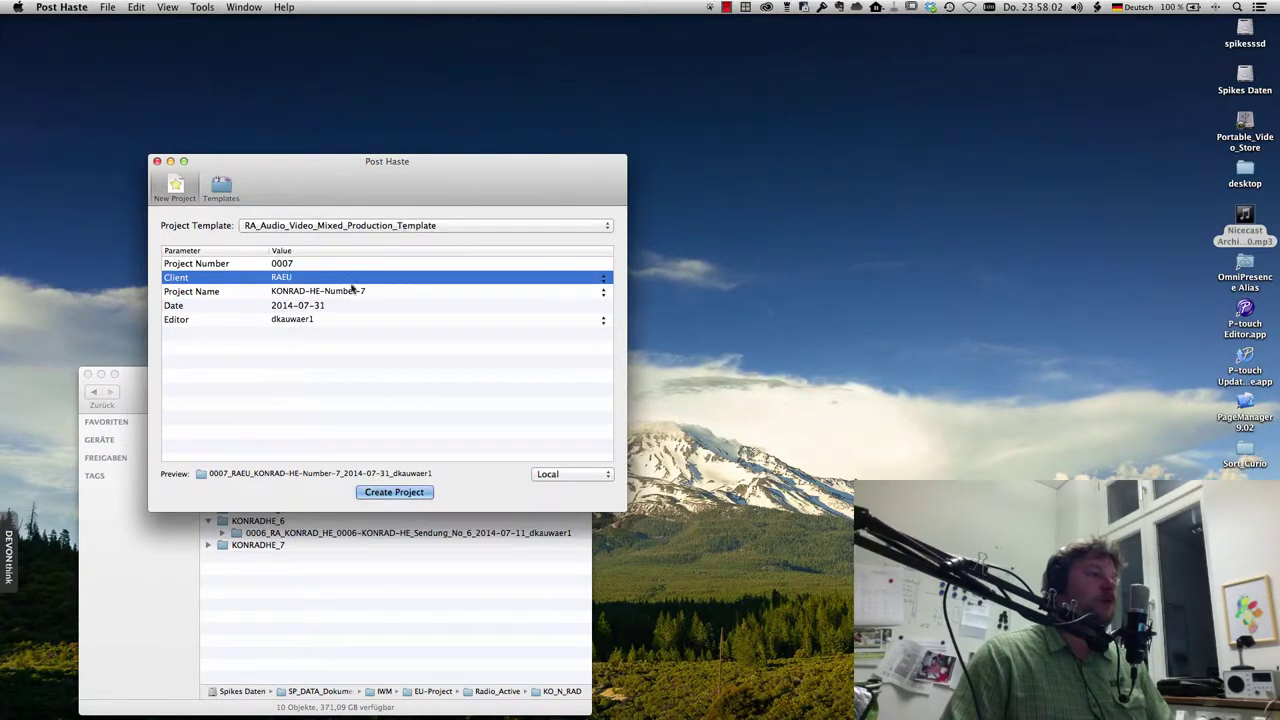
Step: Change the client to KONRAD and start creating the project
left_click(284, 276)
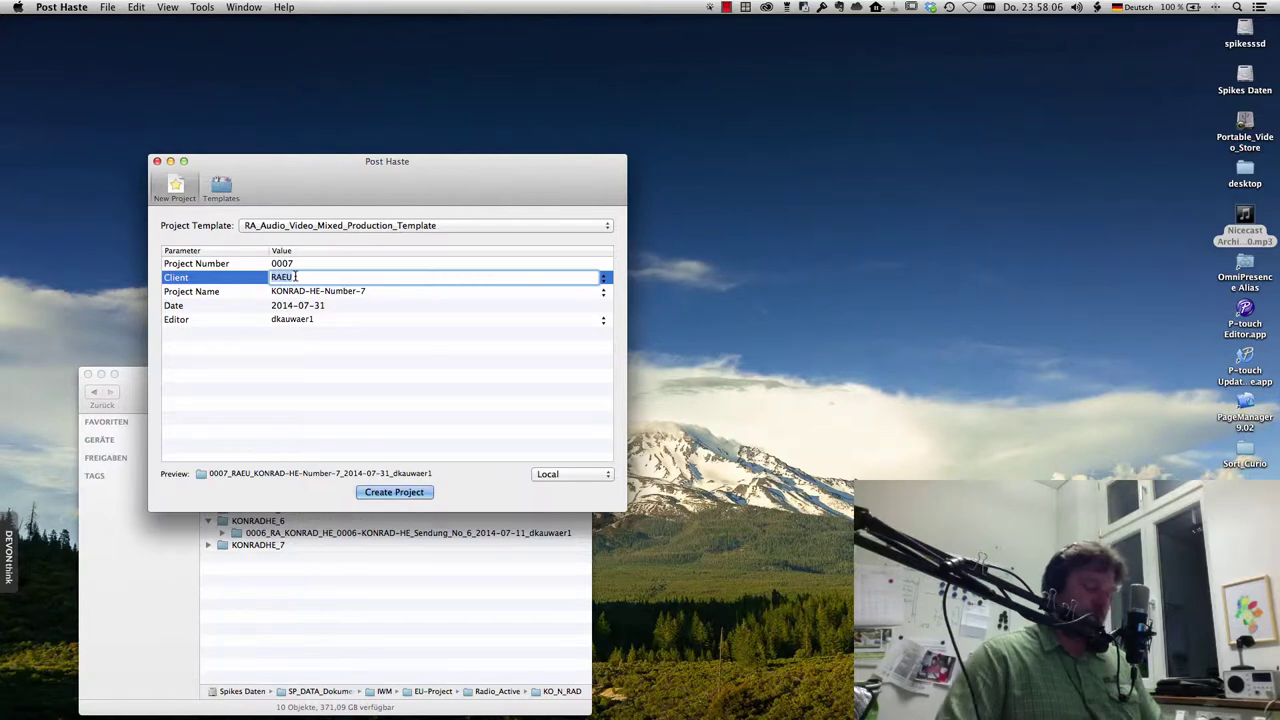
type("KONRAD")
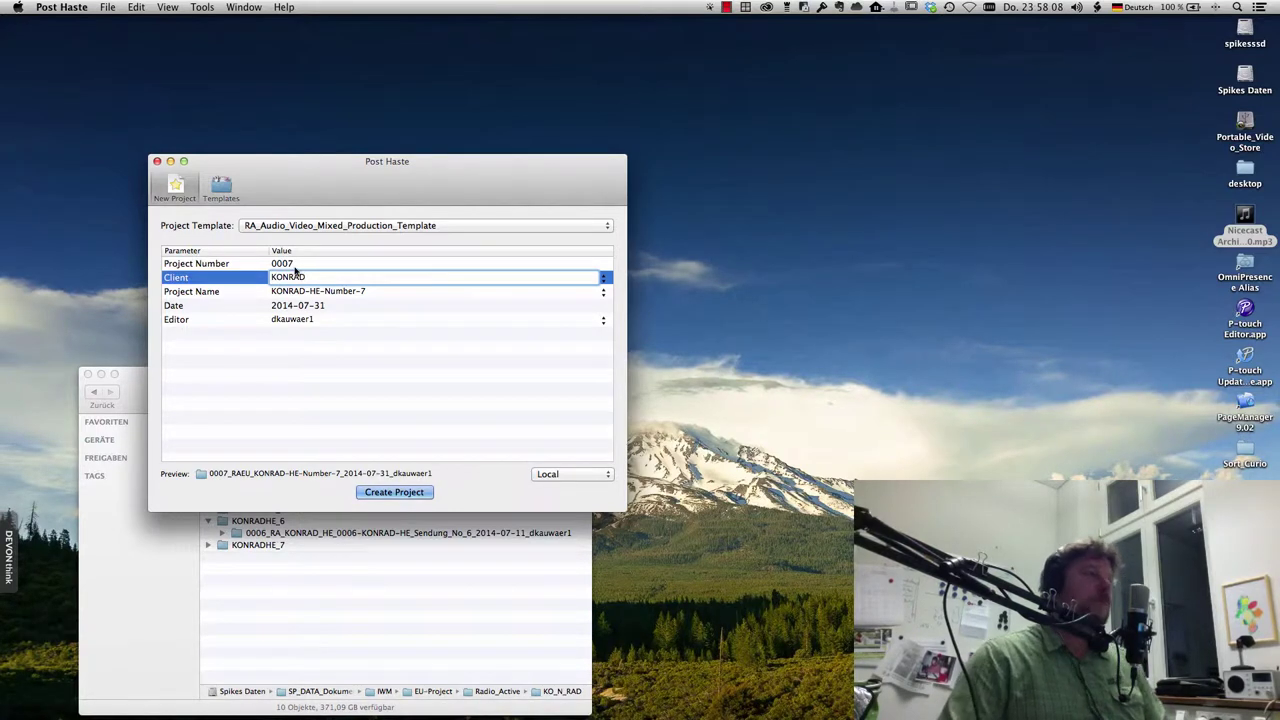
left_click(277, 264)
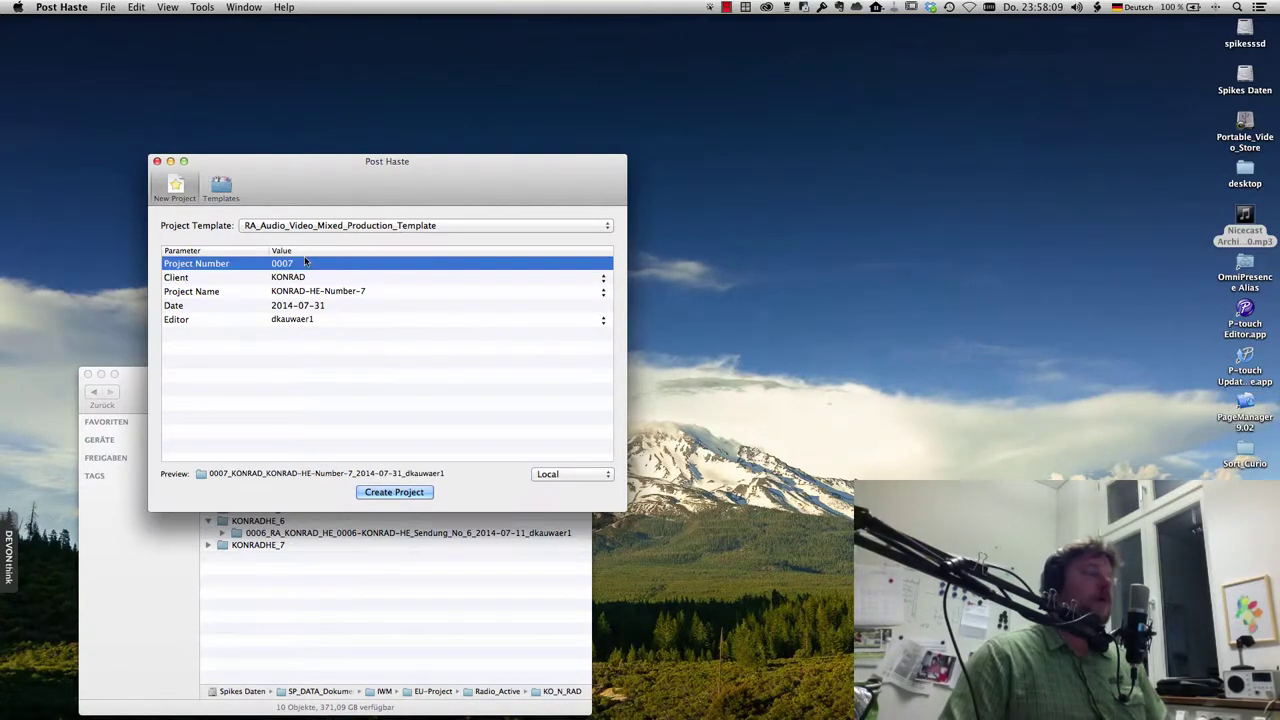
left_click(406, 494)
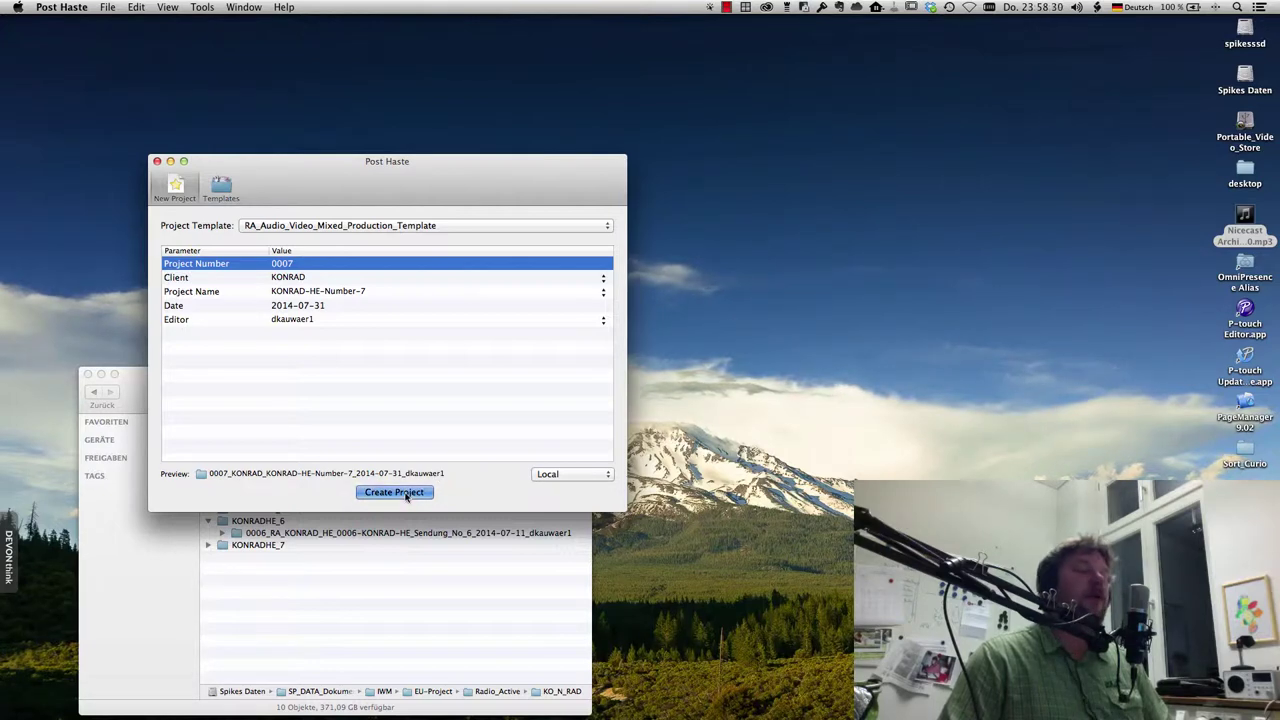
Step: Save the new project folder into KONRADHE_7, dropped from Finder as the location
left_click(406, 494)
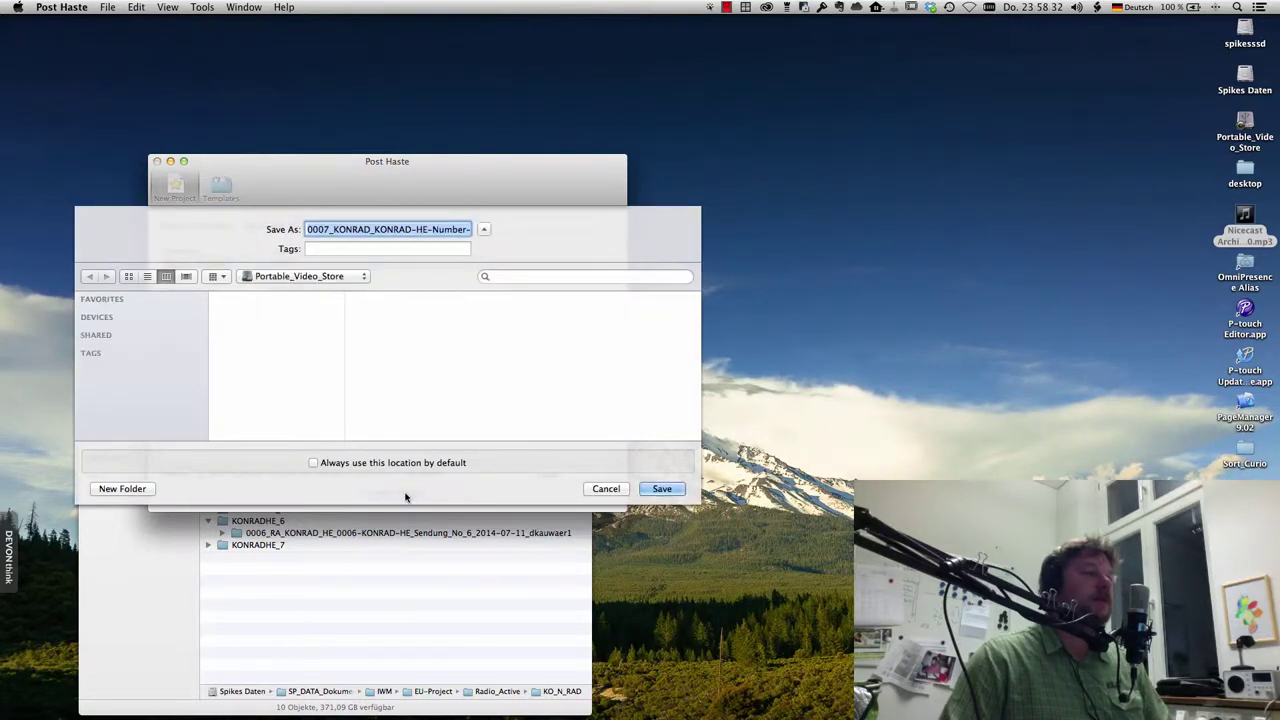
left_click_drag(272, 545, 311, 323)
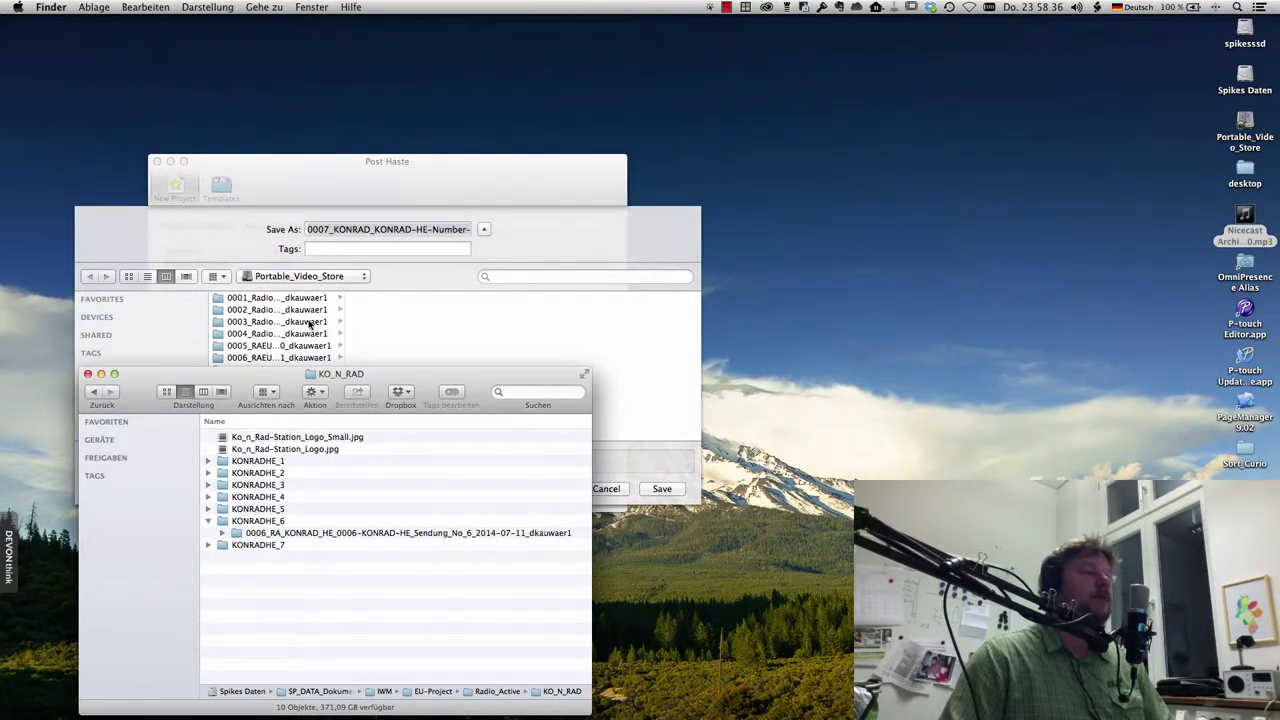
left_click(545, 234)
left_click(663, 488)
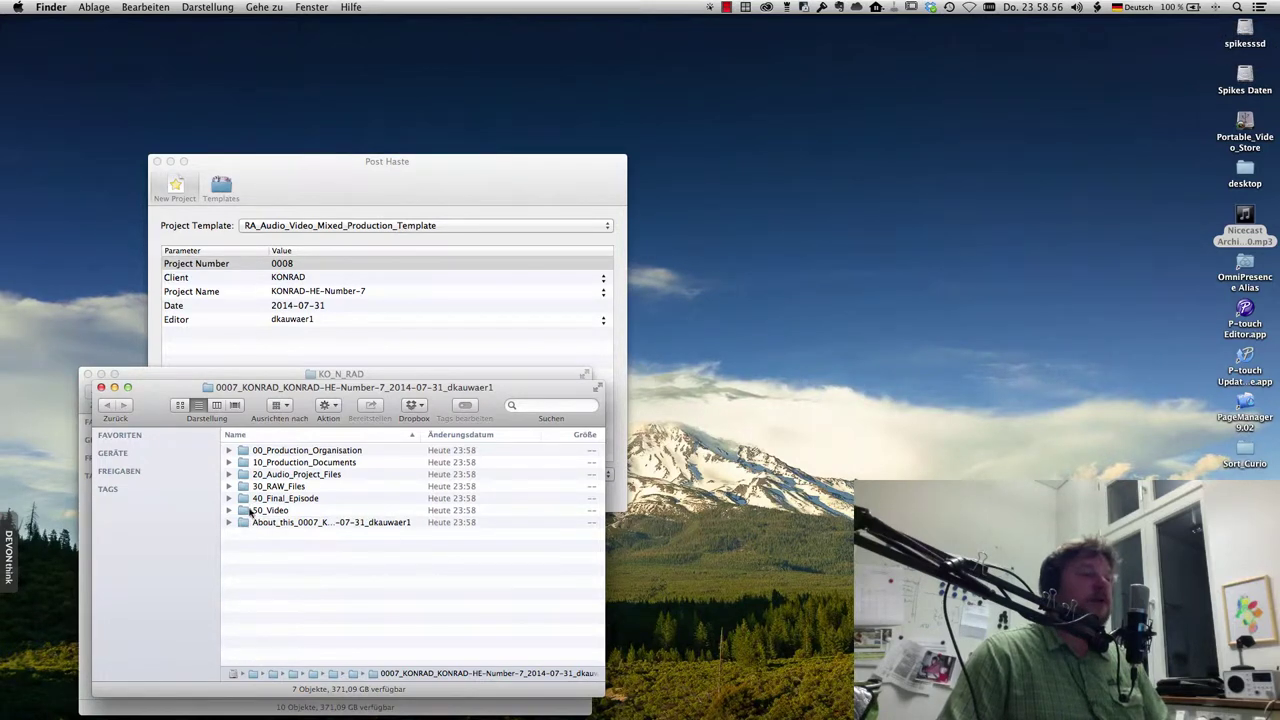
Step: Expand 20_Audio_Project_Files and peek inside 21_Garage_Band_Projects
left_click(287, 454)
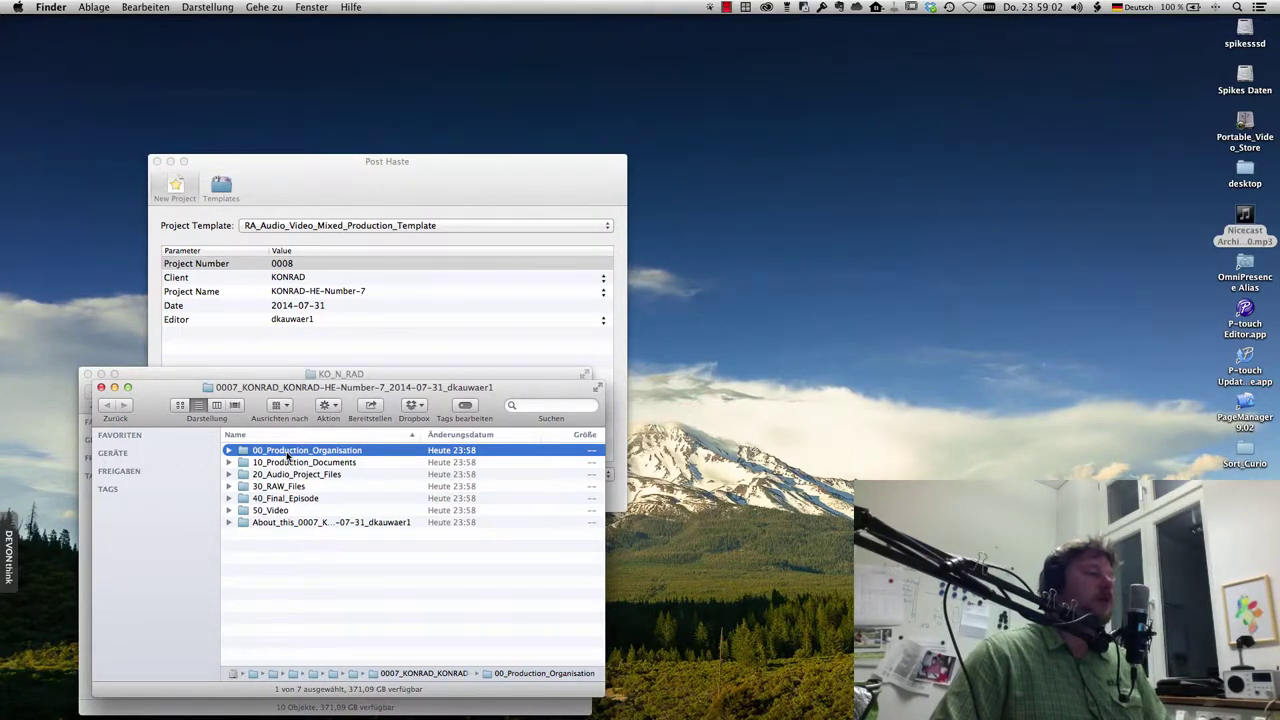
key("Down")
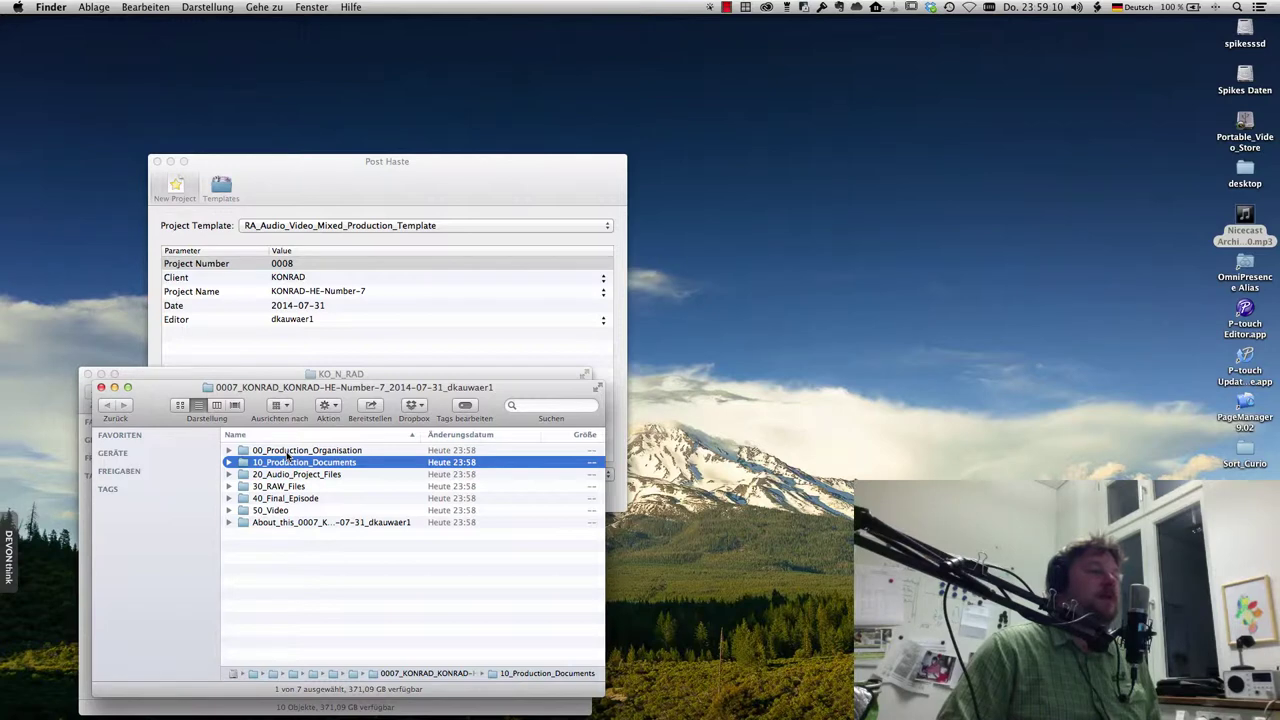
key("Down")
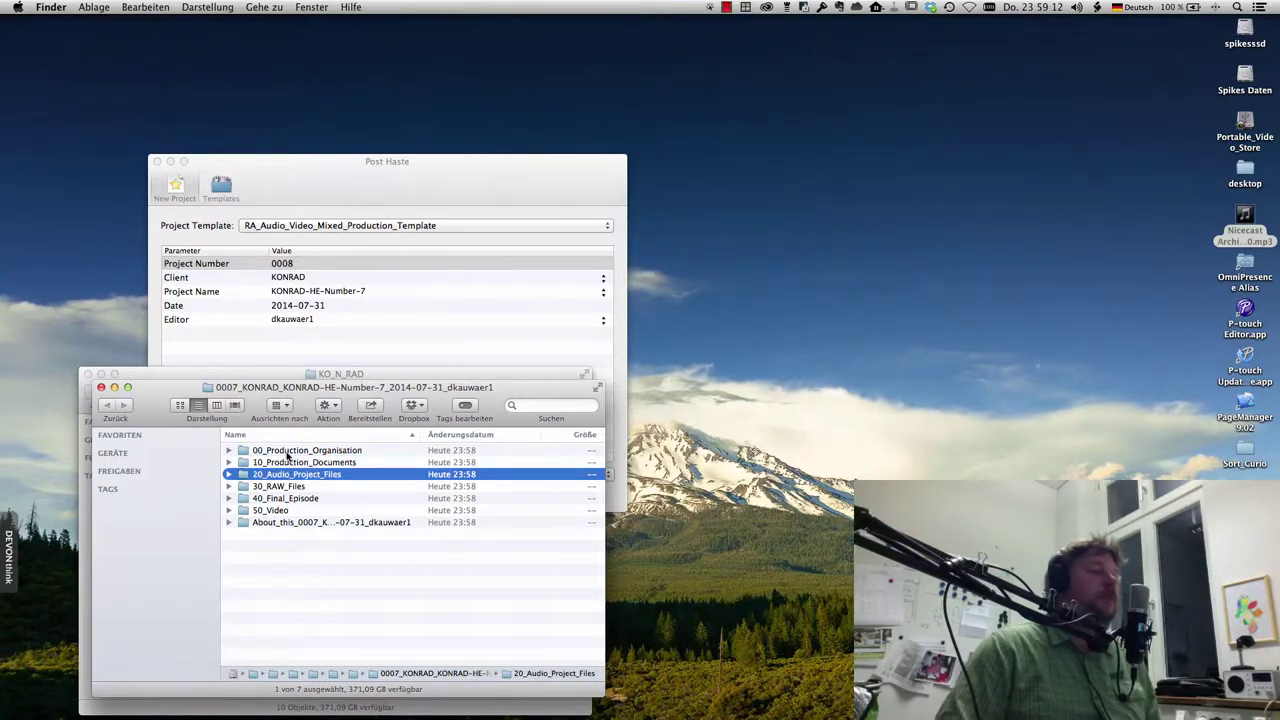
key("Right")
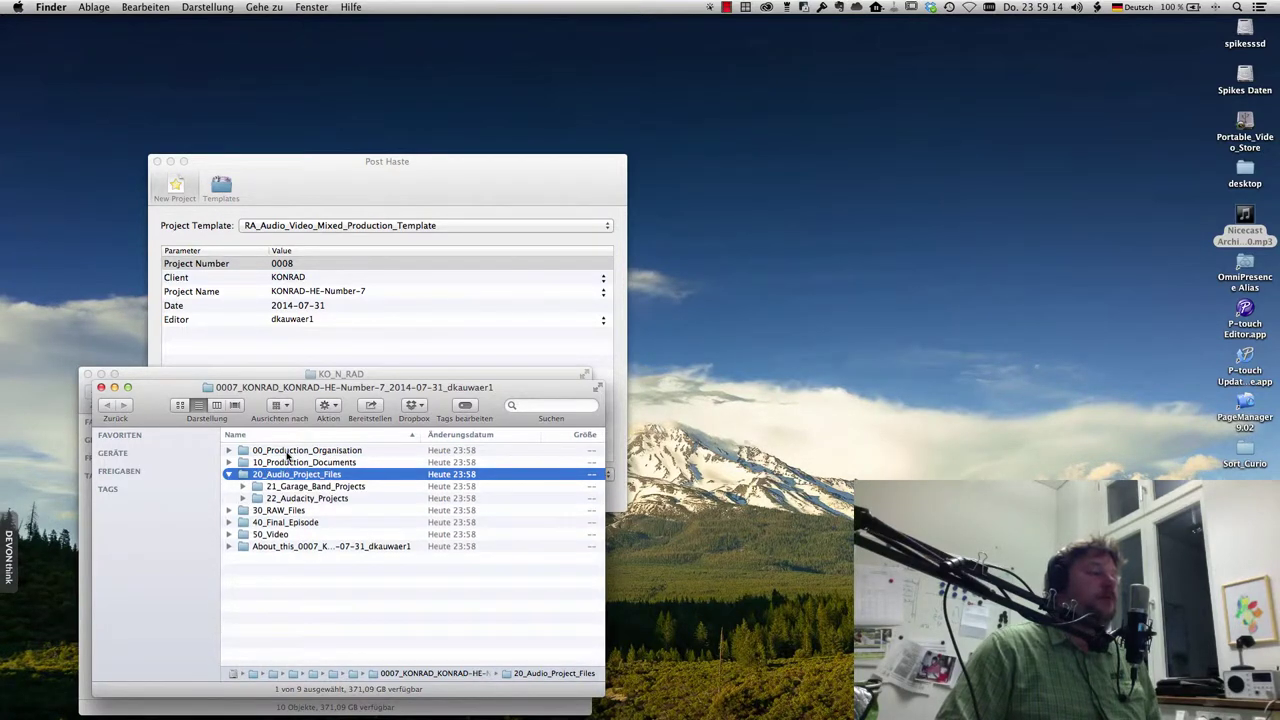
key("Down")
key("Down")
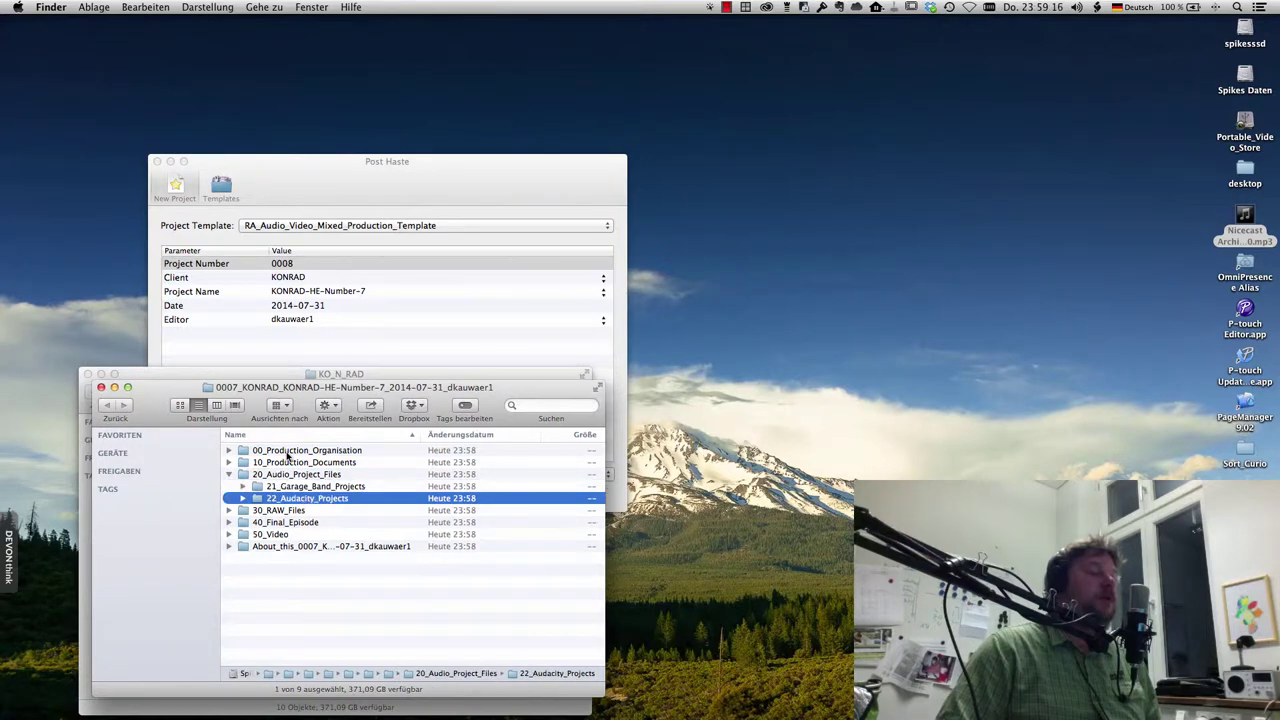
key("Up")
key("Right")
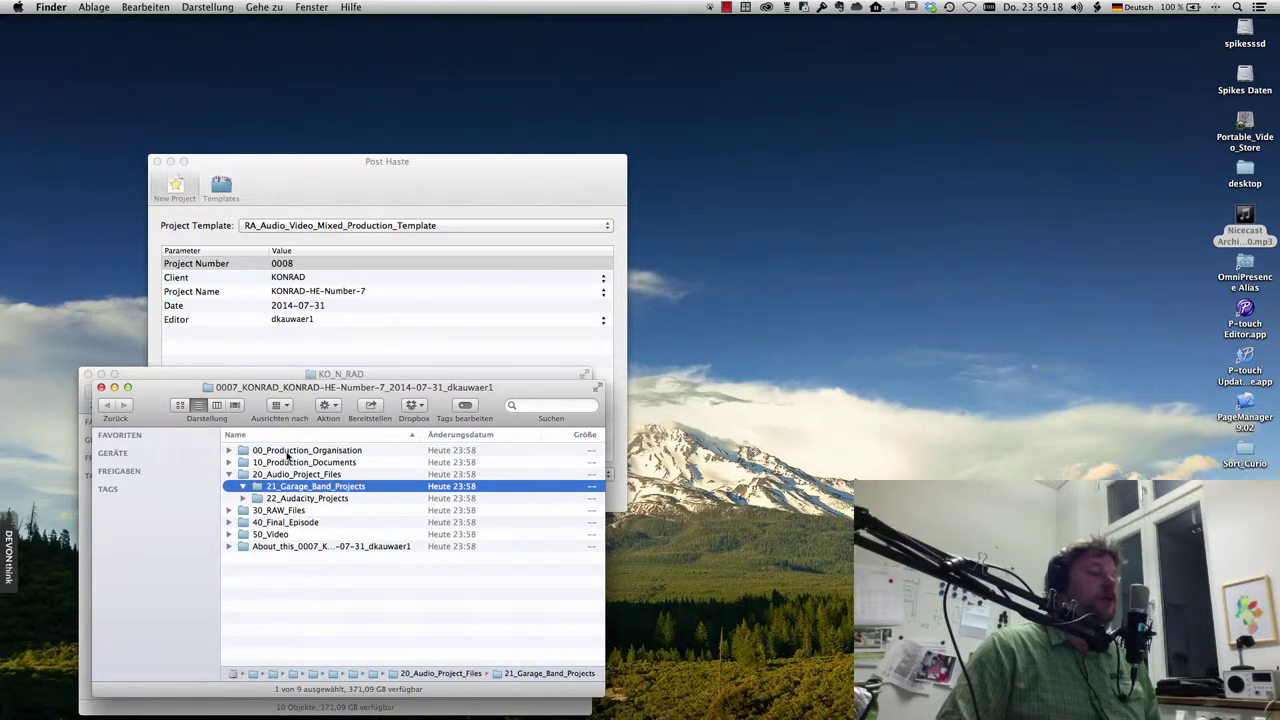
key("Down")
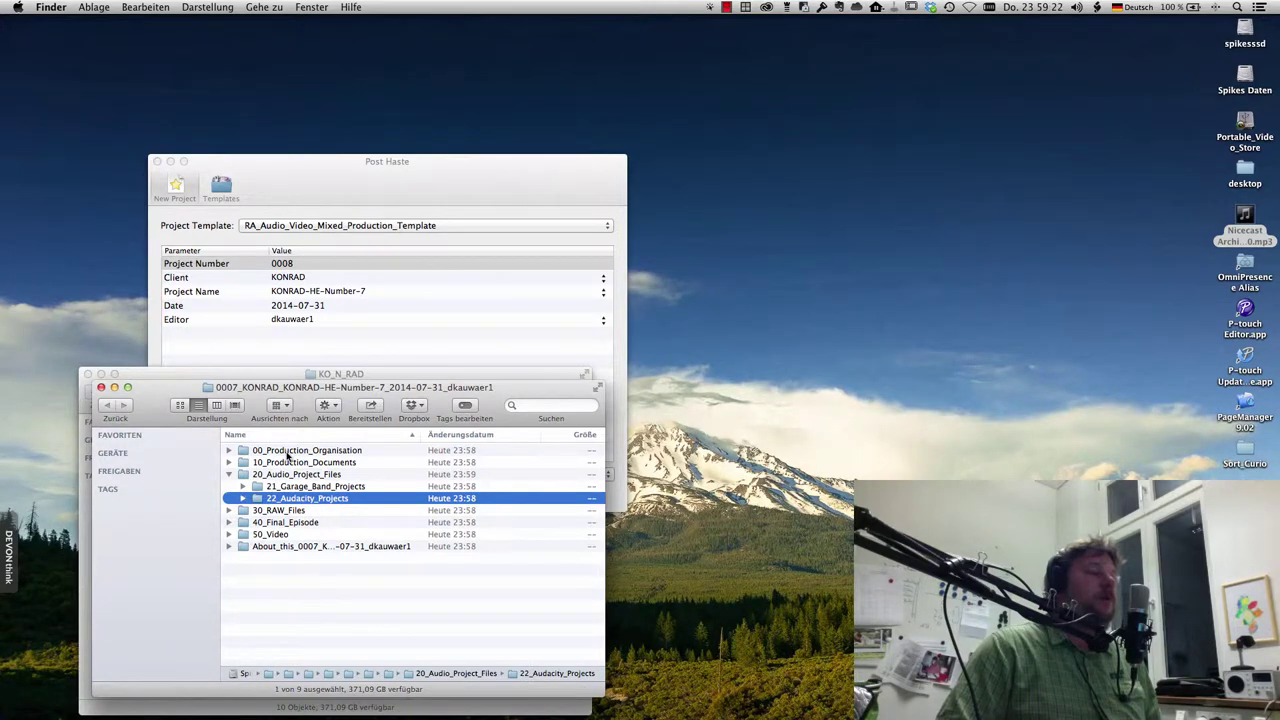
Step: Expand 30_RAW_Files and move through its subfolders to 34_Parts
key("Down")
key("Right")
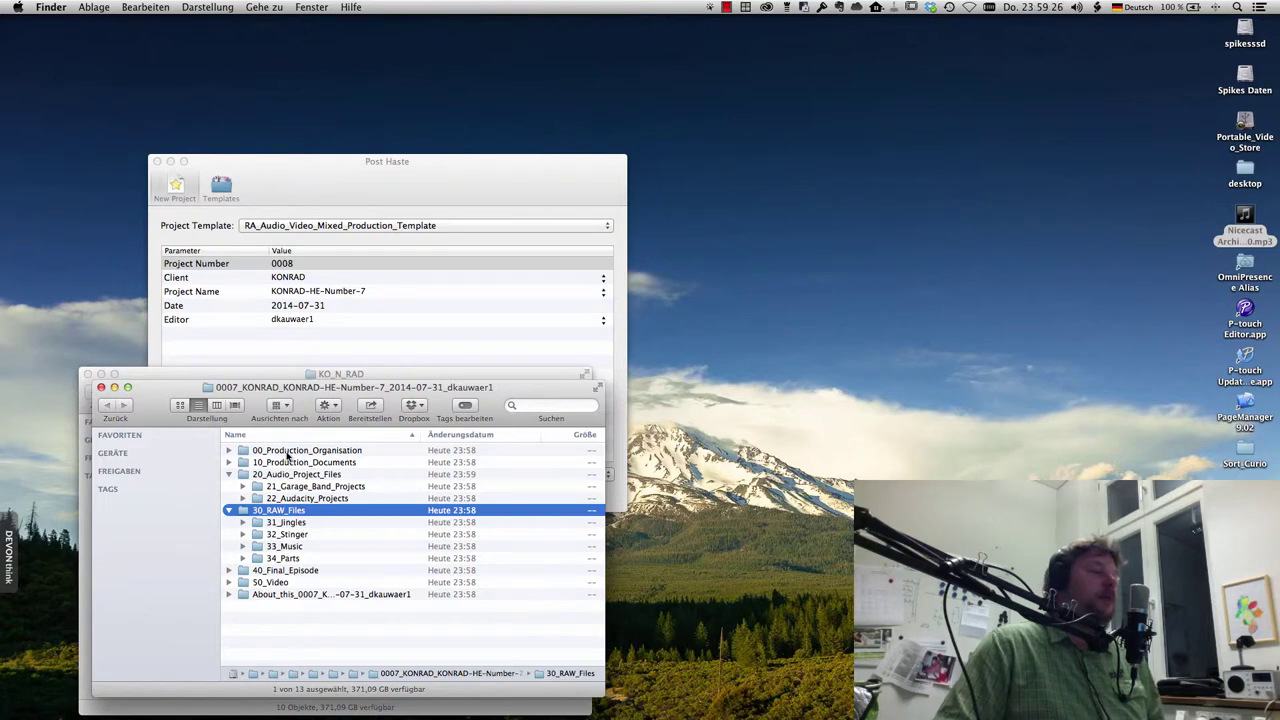
key("Down")
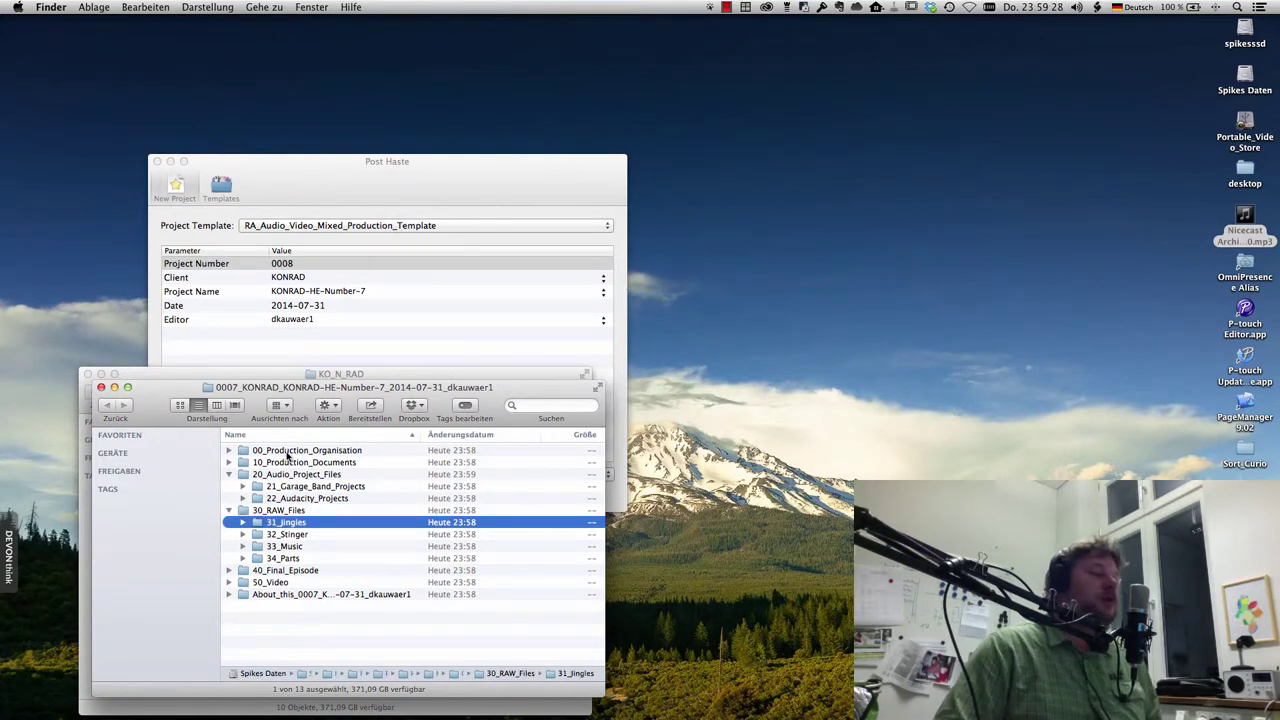
key("Down")
key("Down")
key("Down")
key("Down")
key("Up")
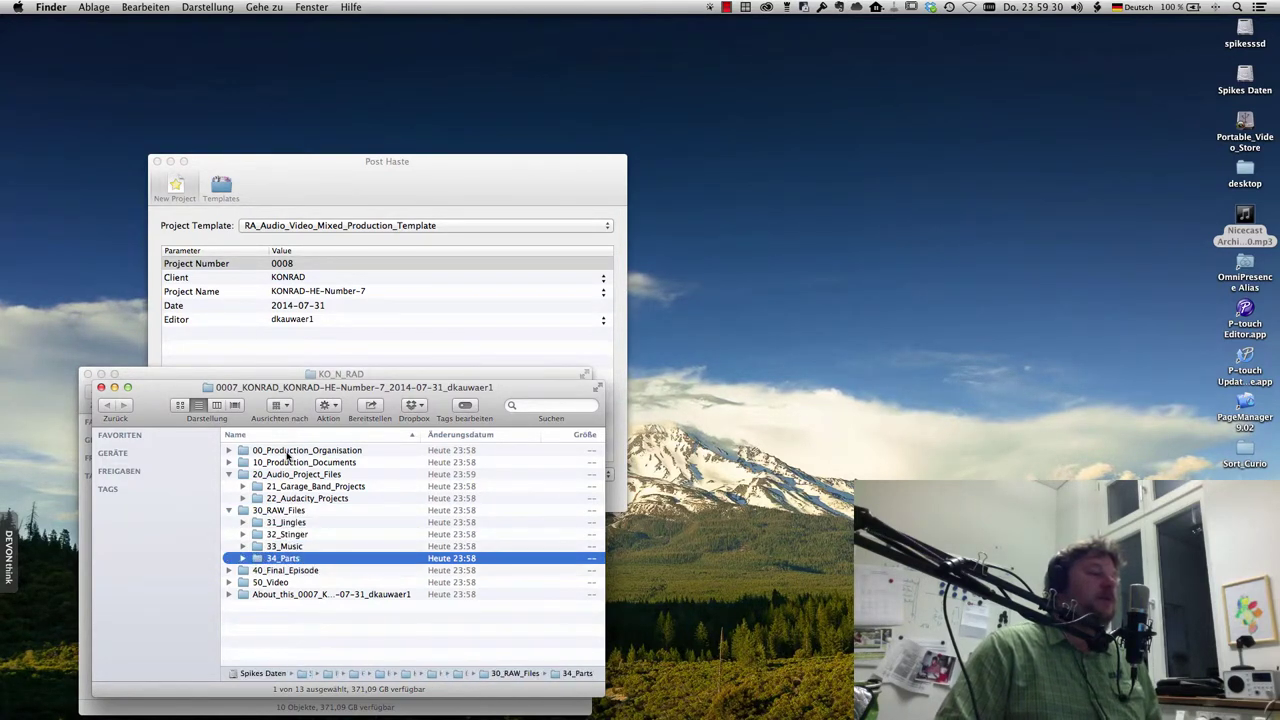
Step: Expand and collapse 50_Video, then expand 40_Final_Episode
key("Down")
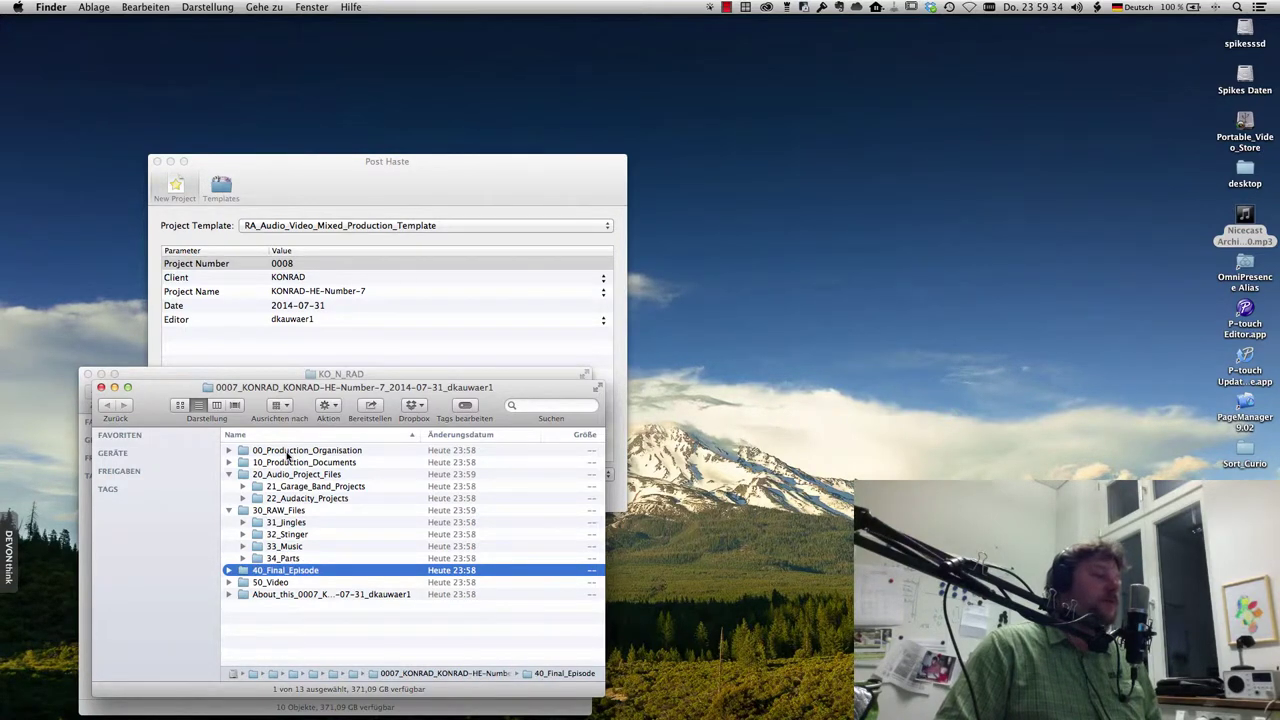
key("Down")
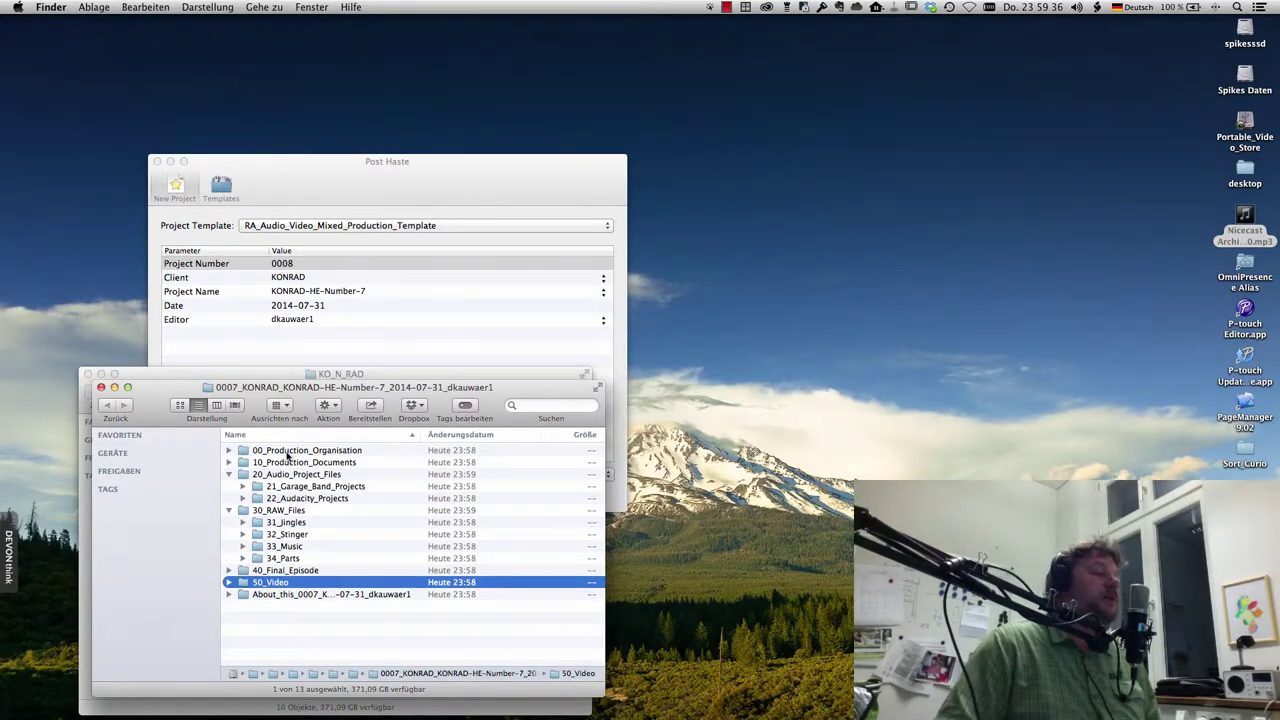
key("Right")
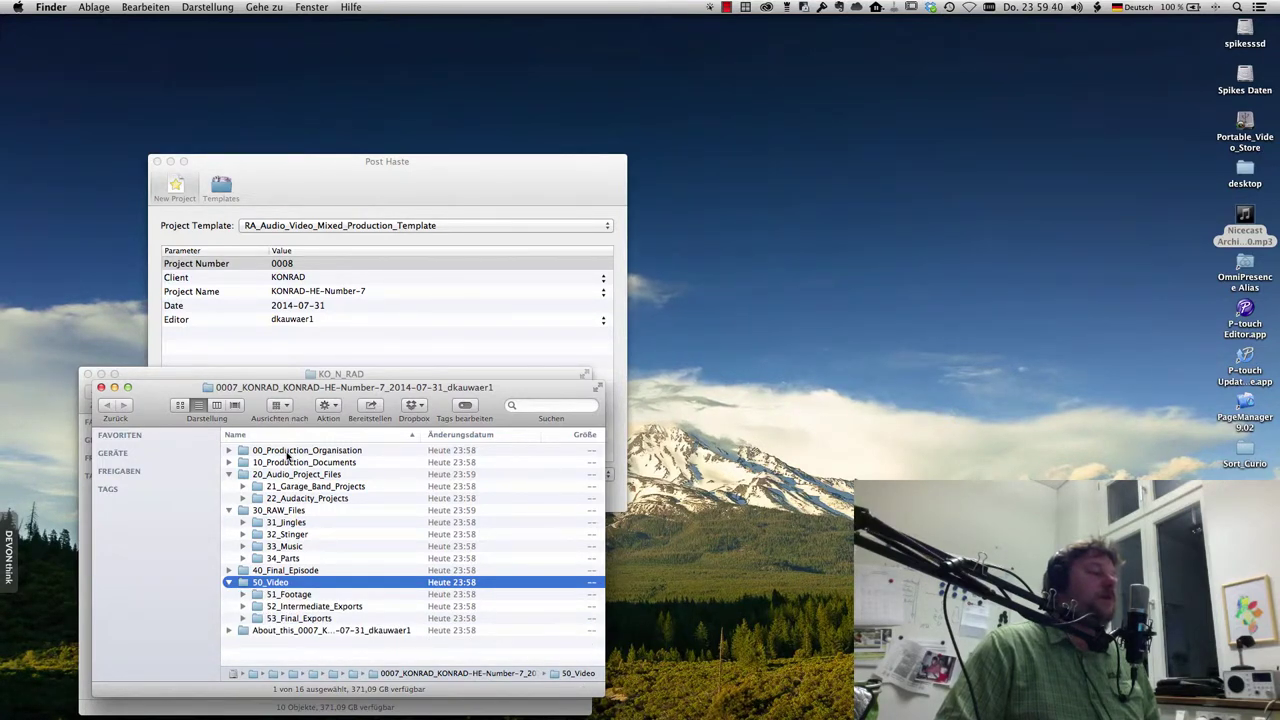
key("Left")
key("Up")
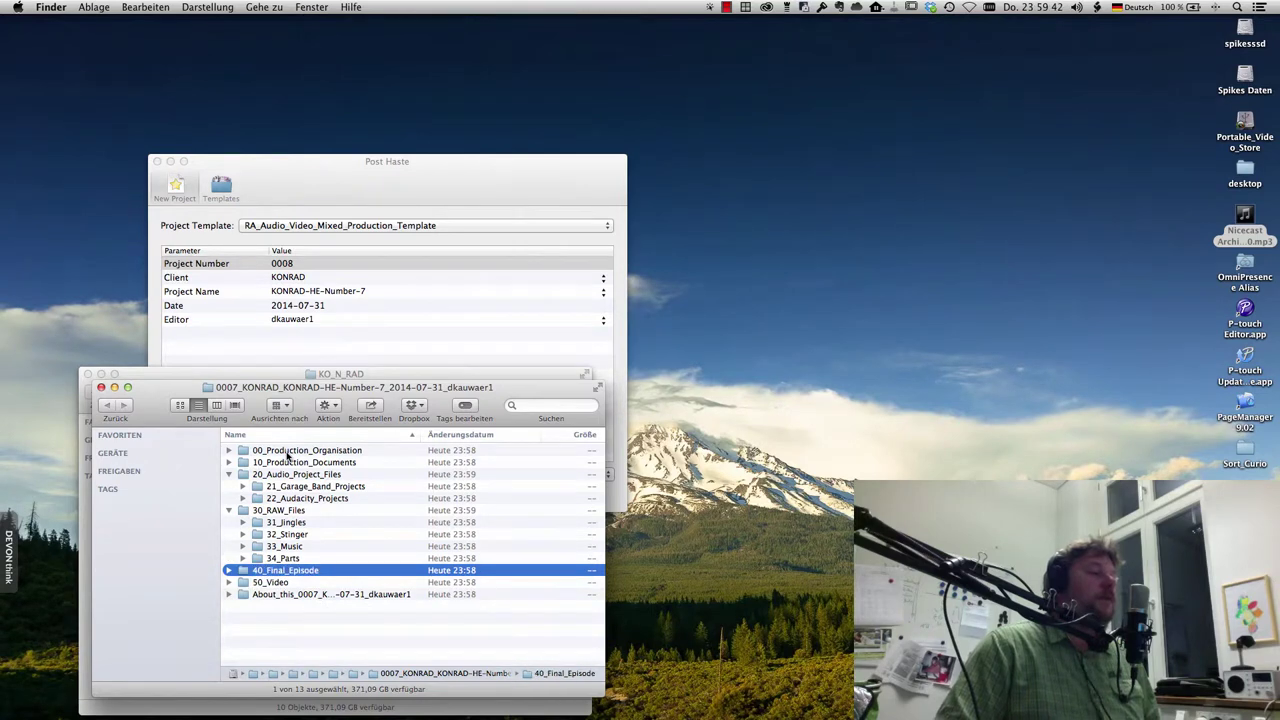
key("Right")
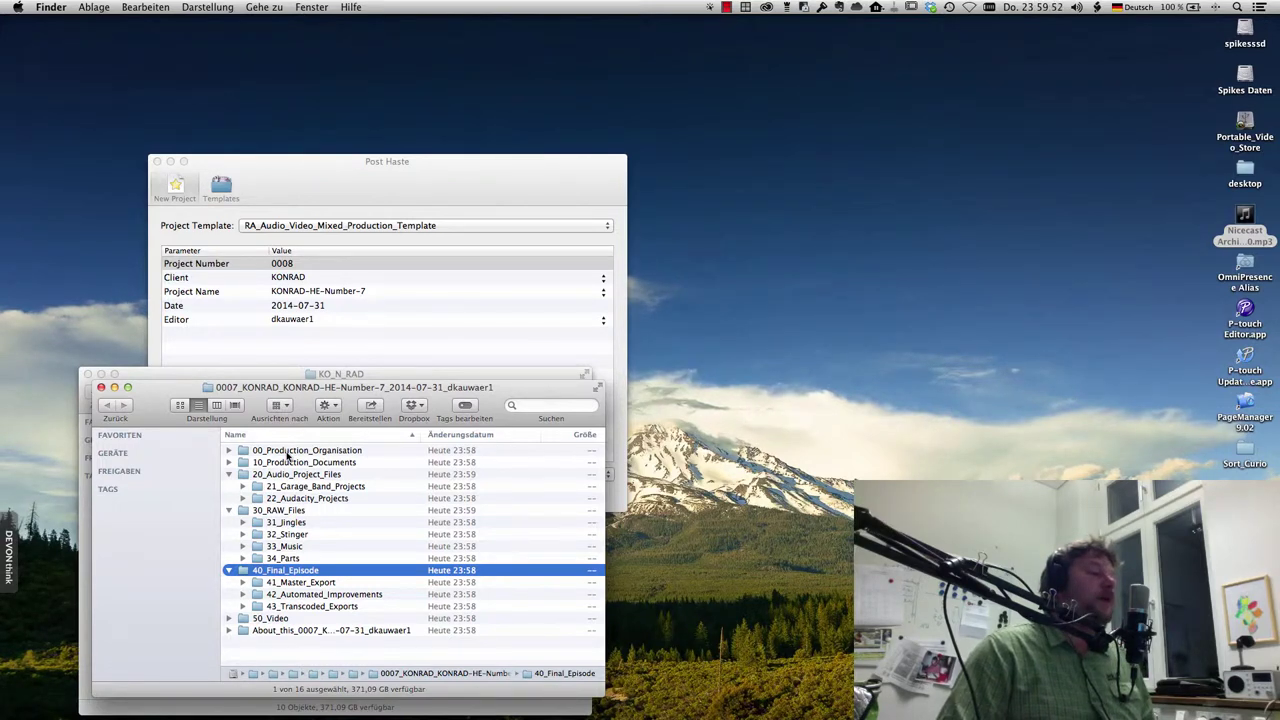
Step: Step through 41_Master_Export, 42_Automated_Improvements and 43_Transcoded_Exports, peeking inside 43_Transcoded_Exports
key("Down")
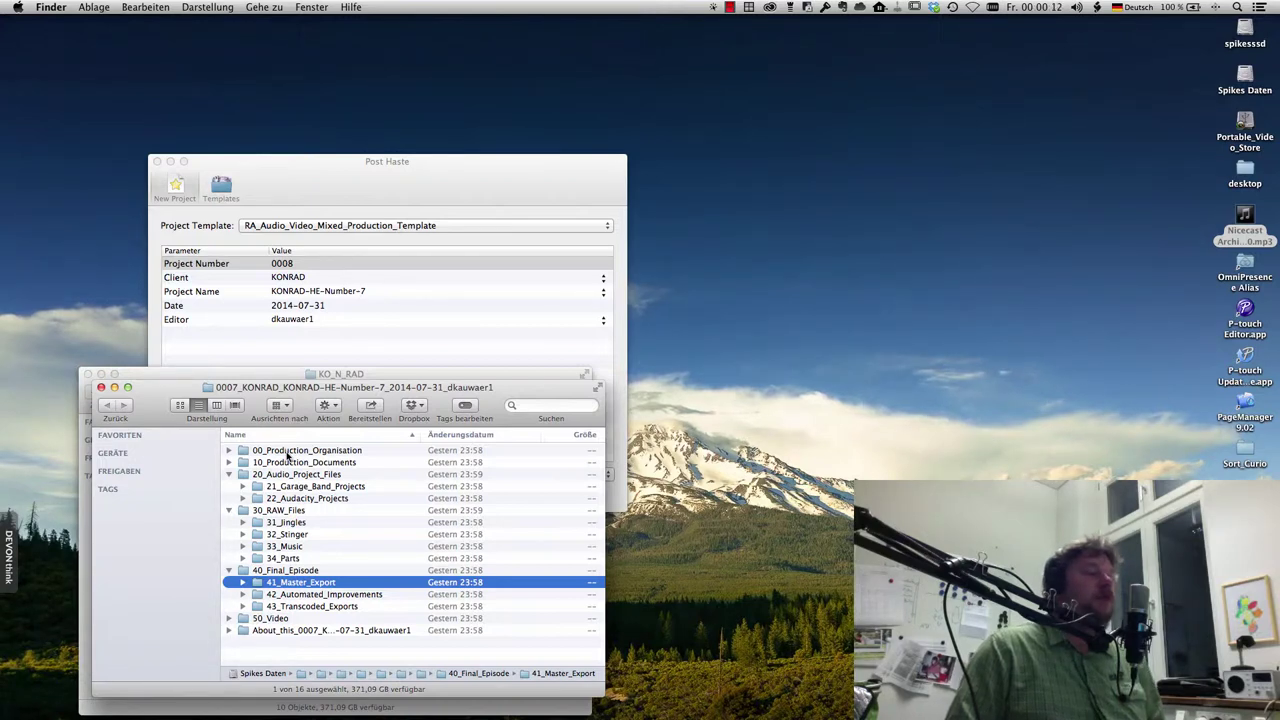
key("Down")
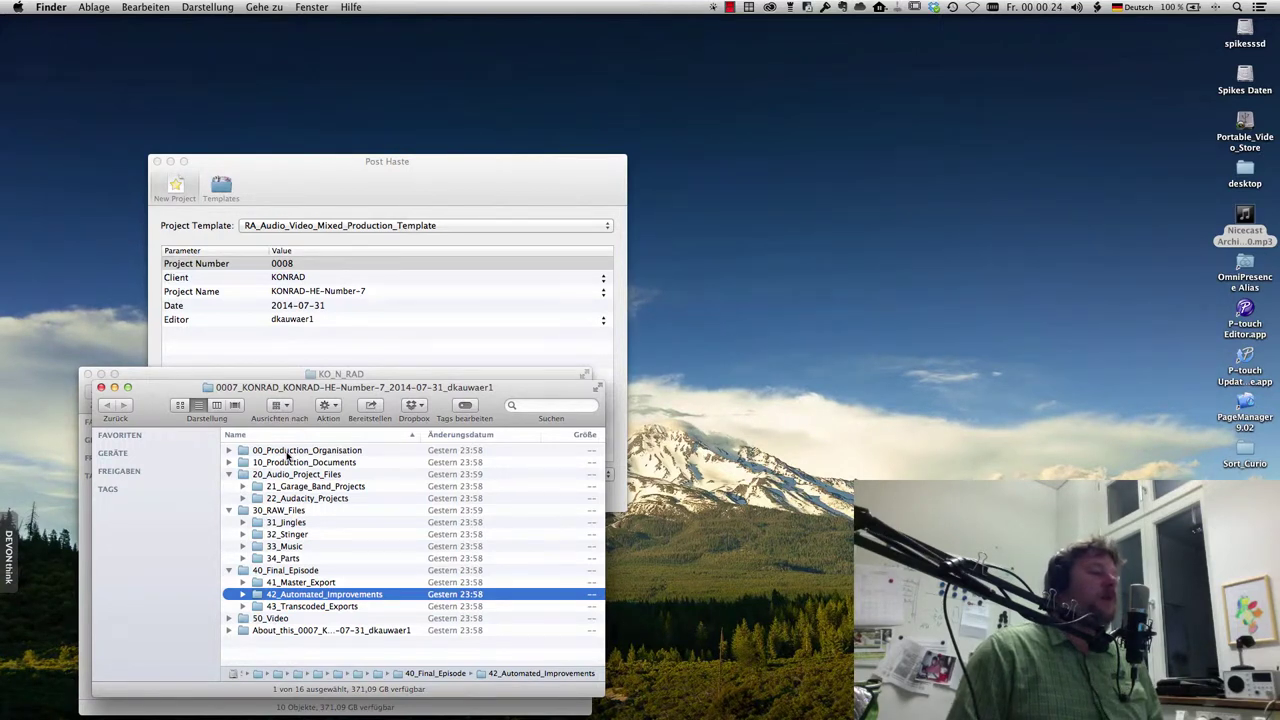
key("Down")
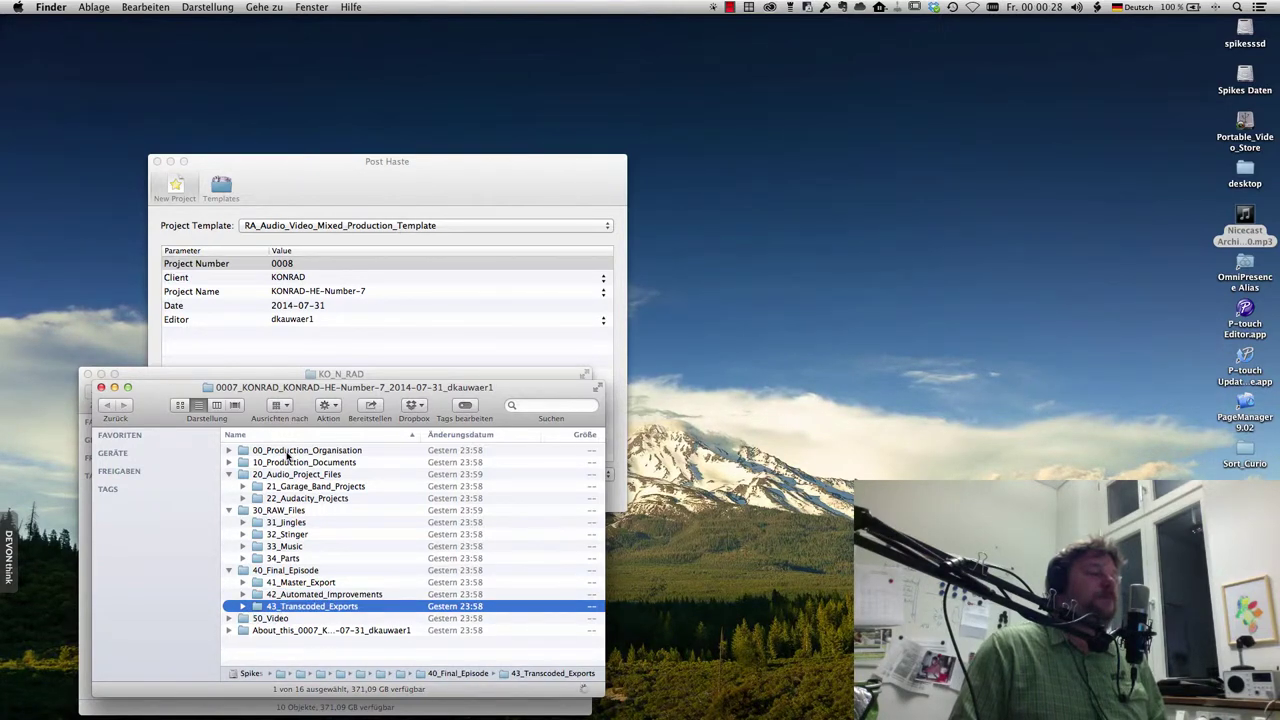
key("Right")
key("Up")
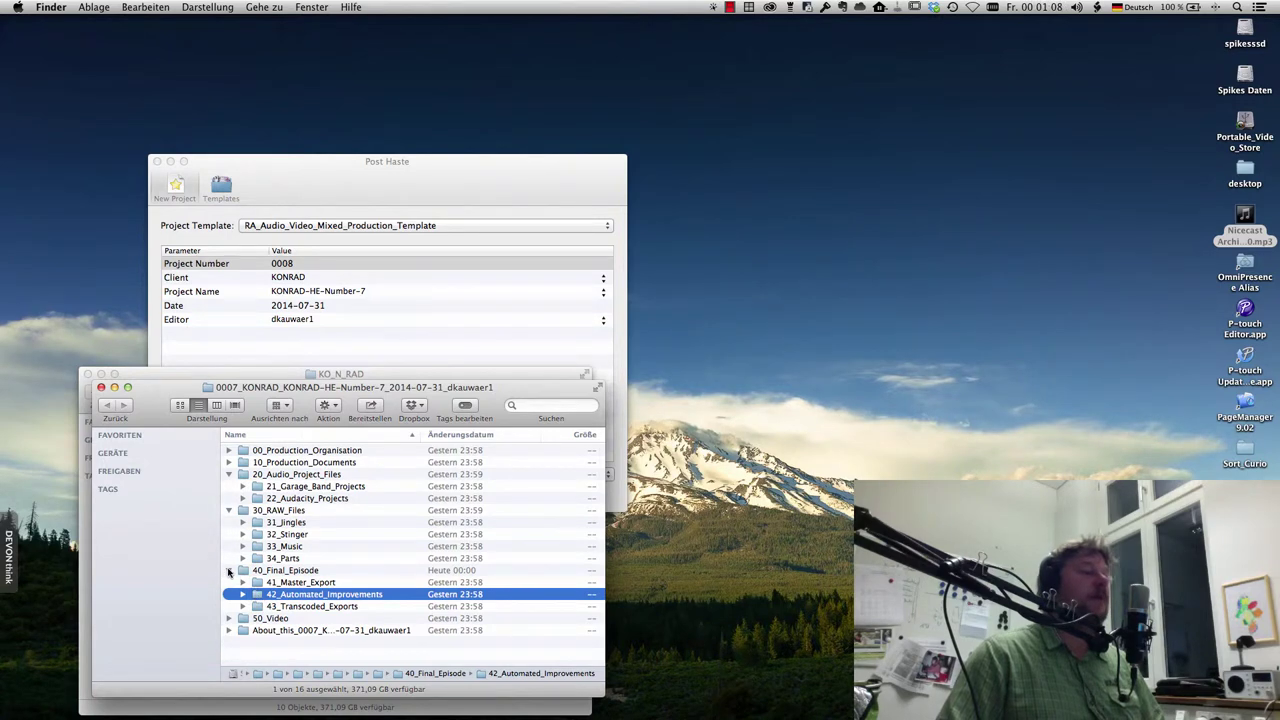
Step: Collapse 40_Final_Episode, open 34_Parts, and select the Nicecast MP3 on the desktop
left_click(228, 571)
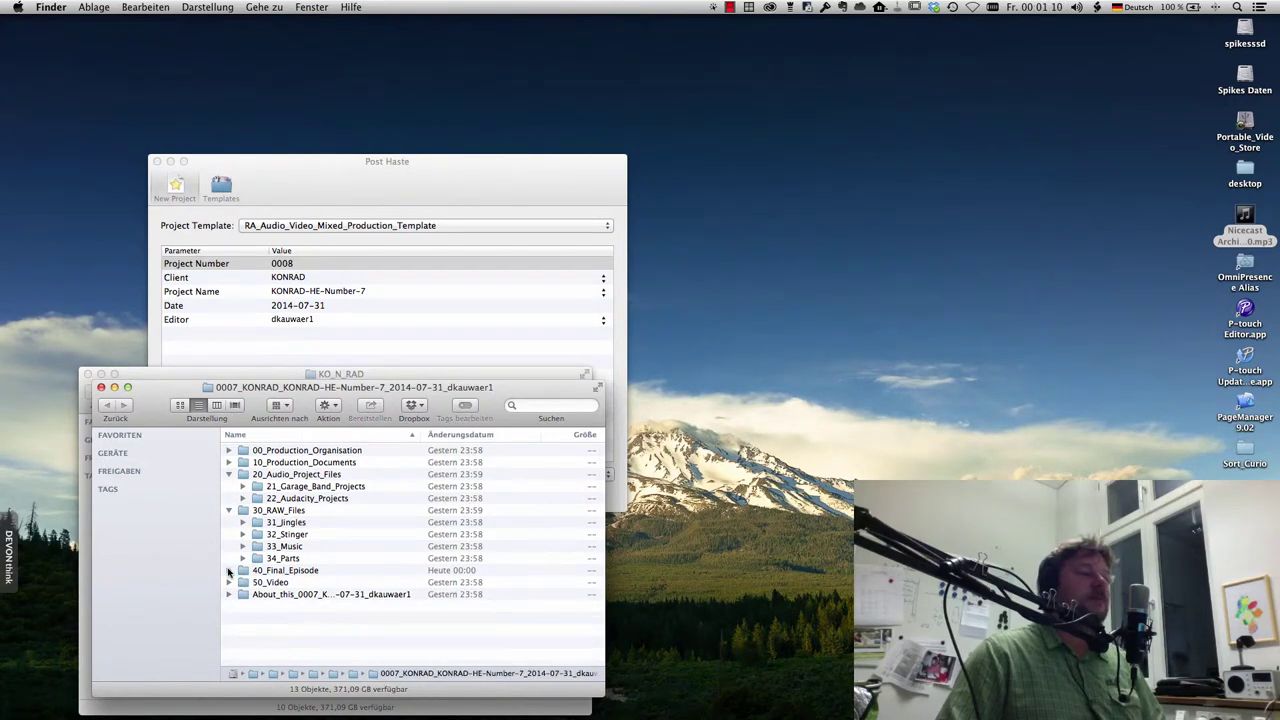
double_click(257, 559)
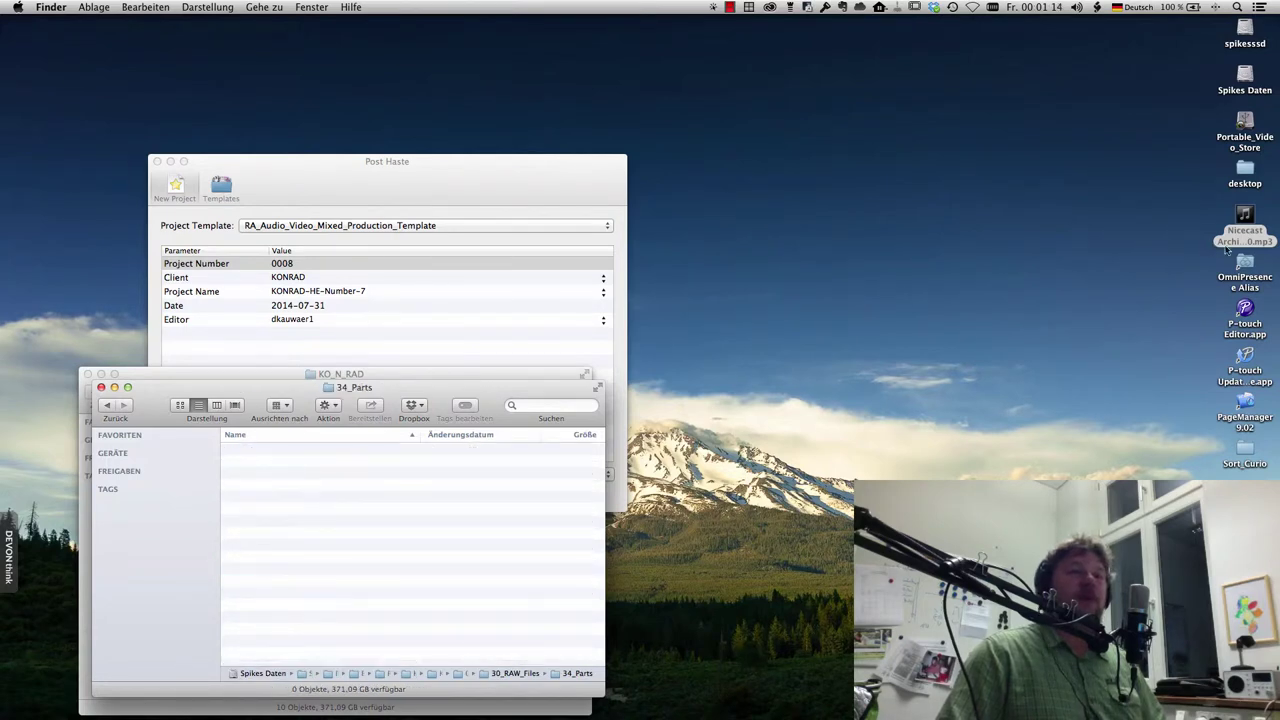
left_click_drag(1244, 234, 951, 366)
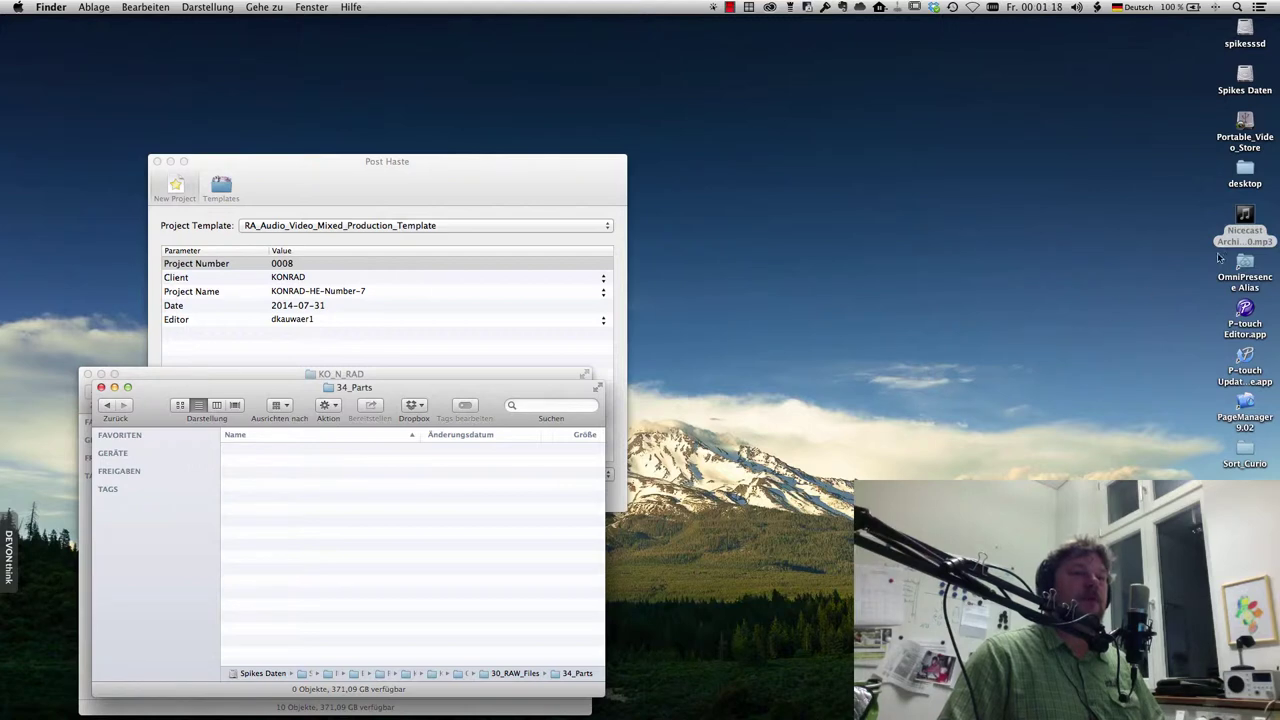
left_click(1243, 238)
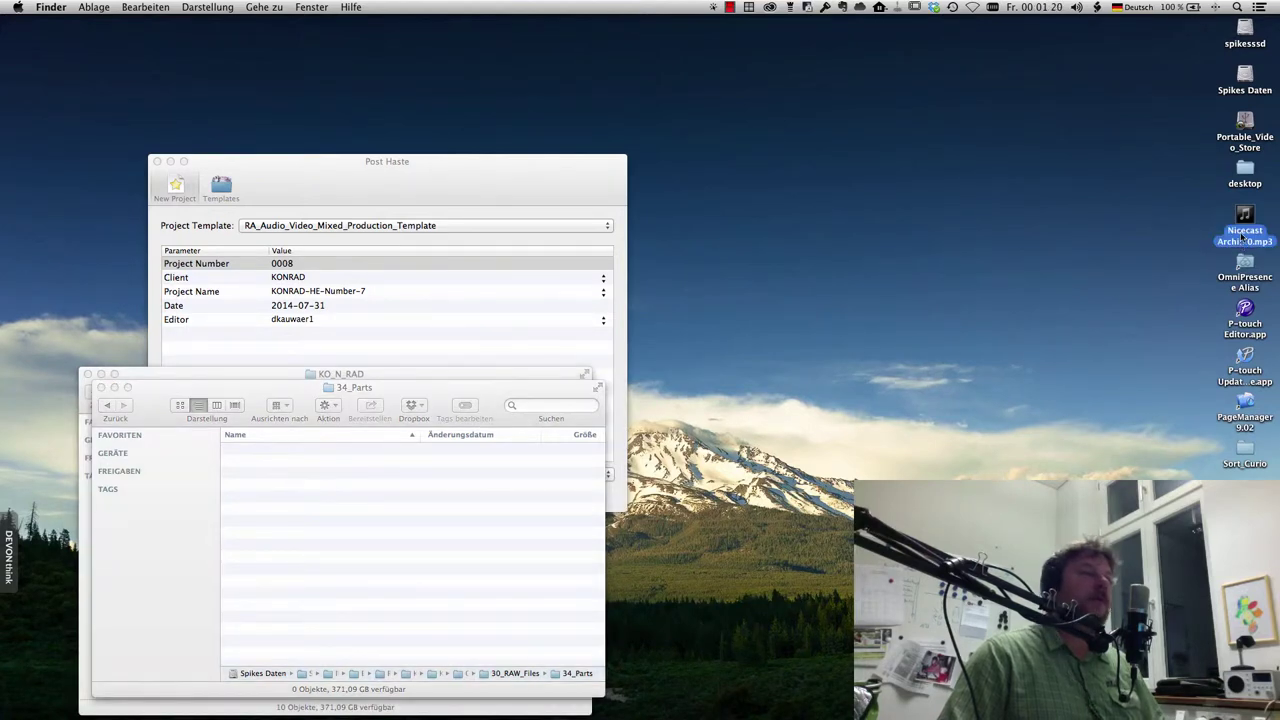
Step: Open KONRADHE_7 and expand the 0007 project down to 01_Time_Plan
left_click(483, 377)
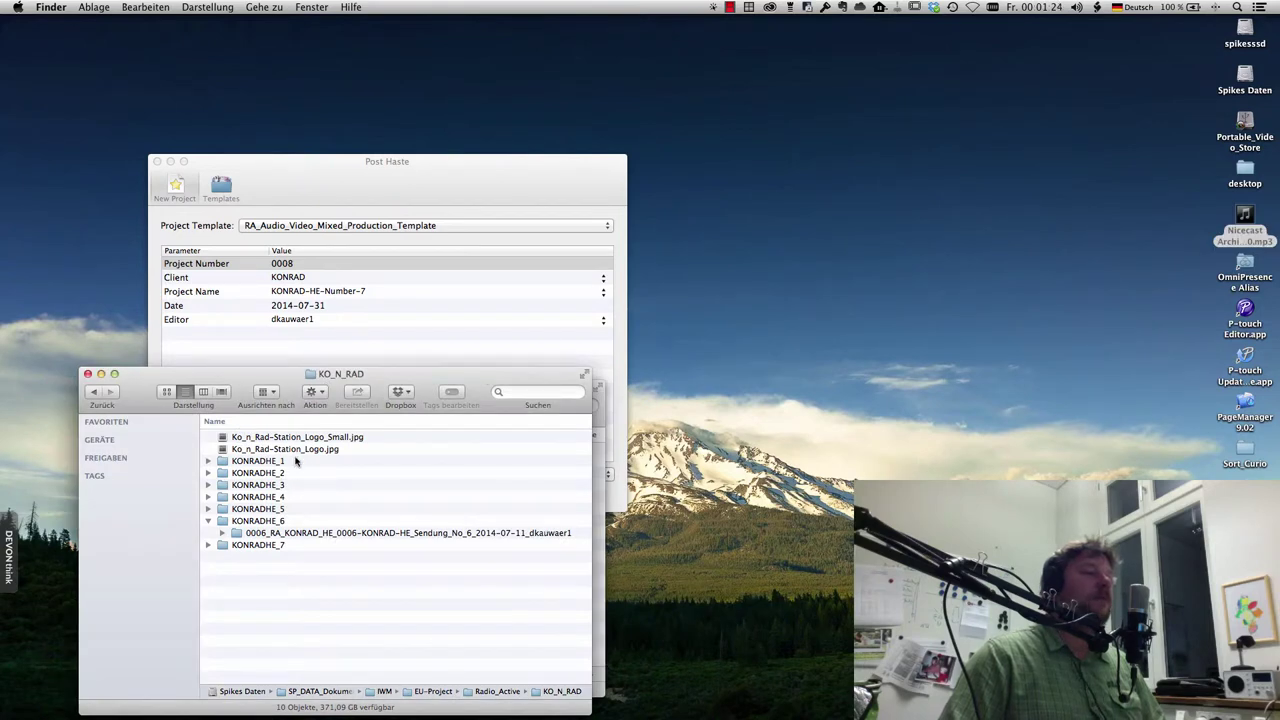
left_click(298, 535)
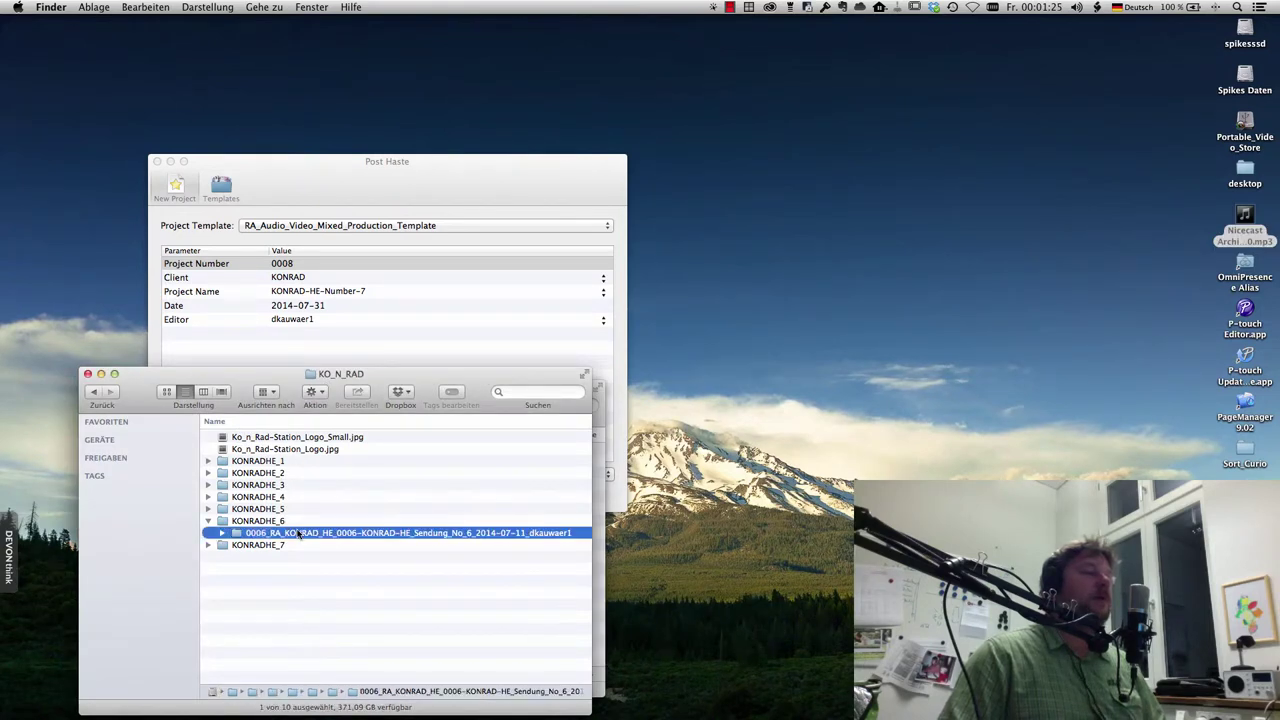
left_click(249, 546)
double_click(249, 546)
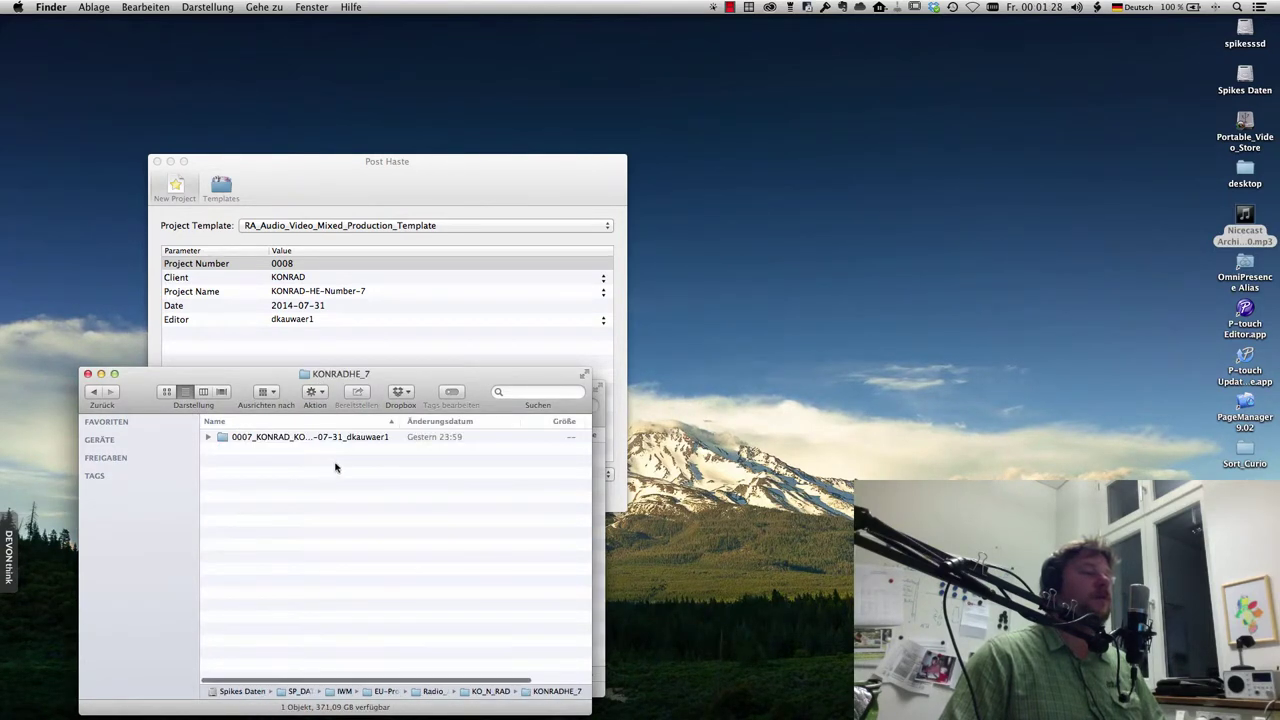
left_click(208, 438)
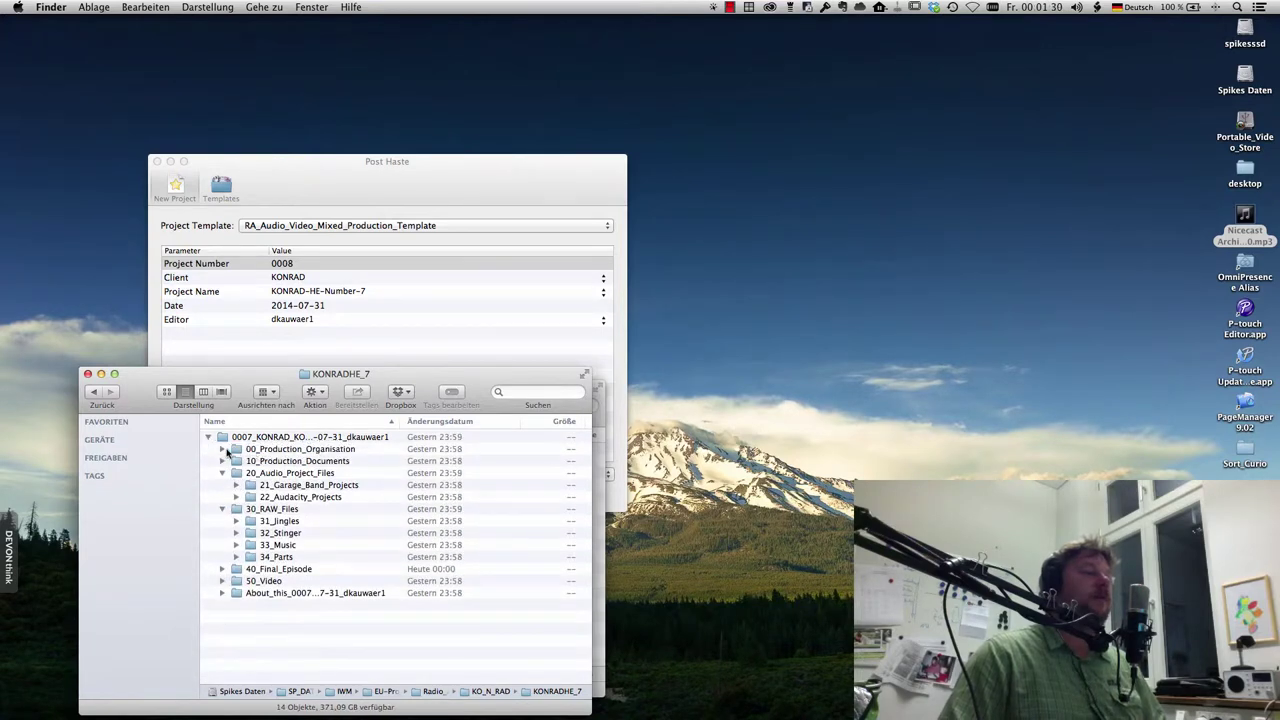
left_click(222, 449)
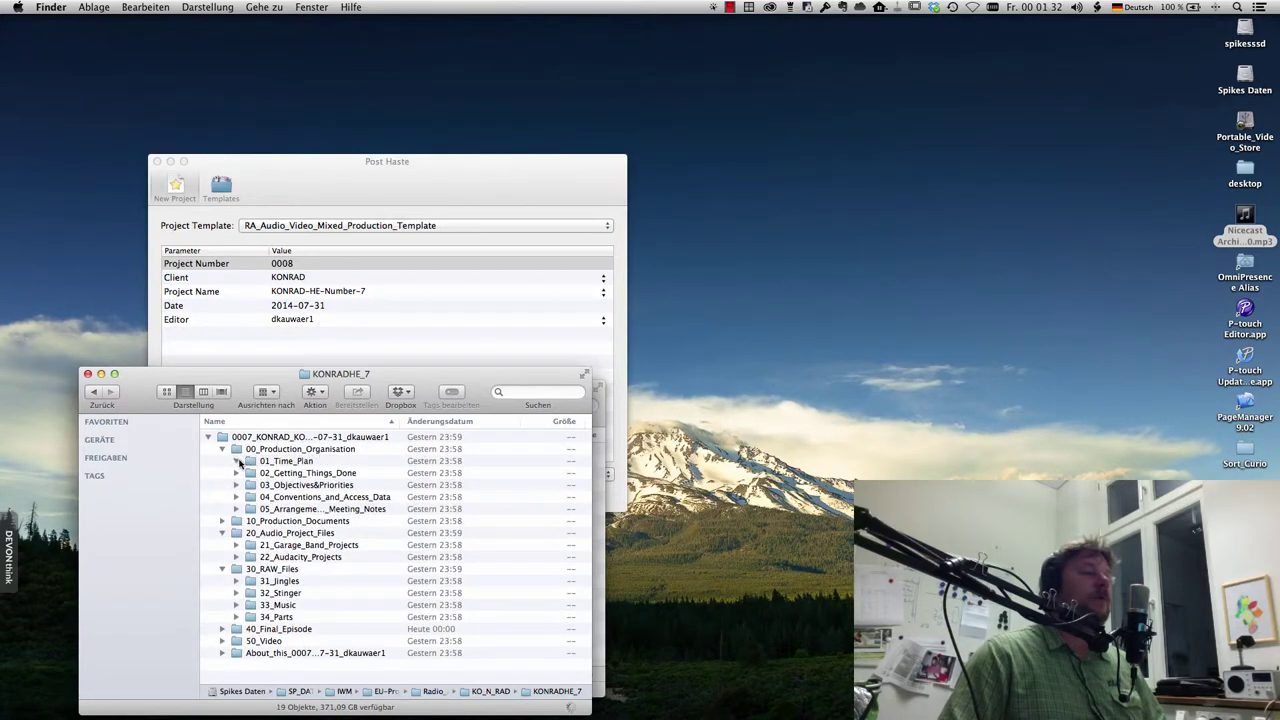
left_click(238, 461)
Step: Copy the full name of the episode's time plan rtf file
left_click(294, 475)
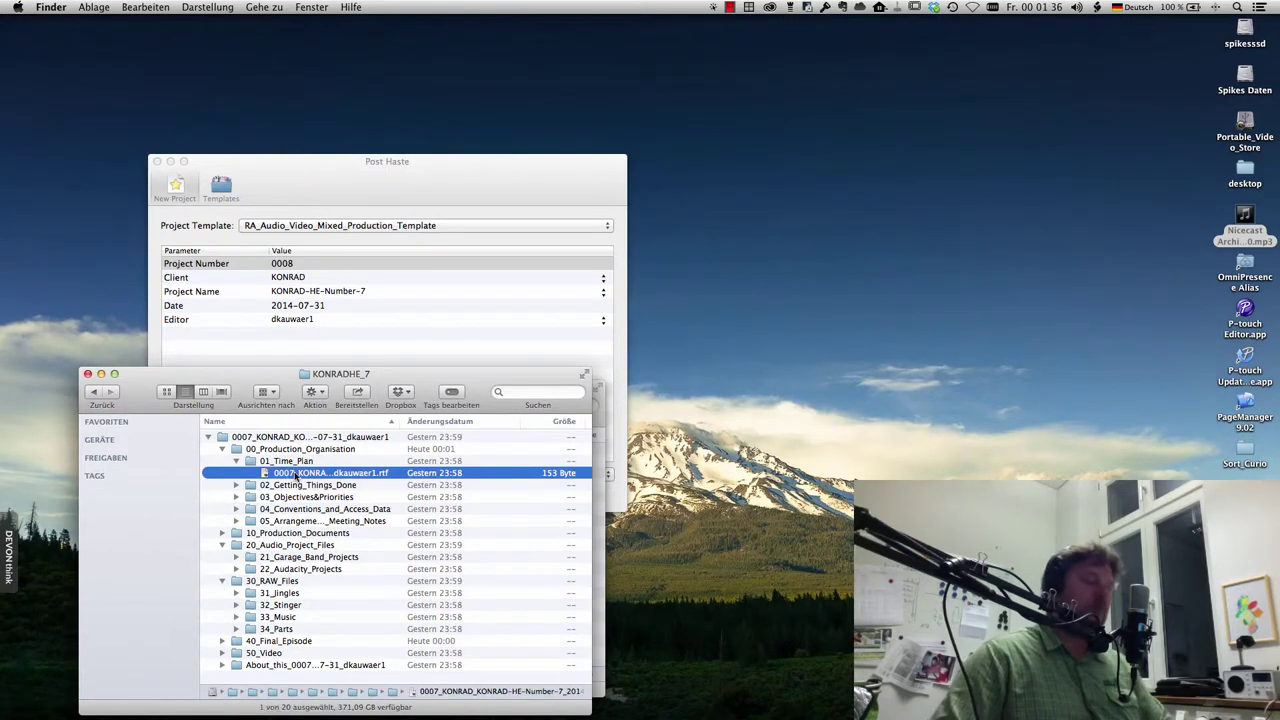
key("Return")
key("super+c")
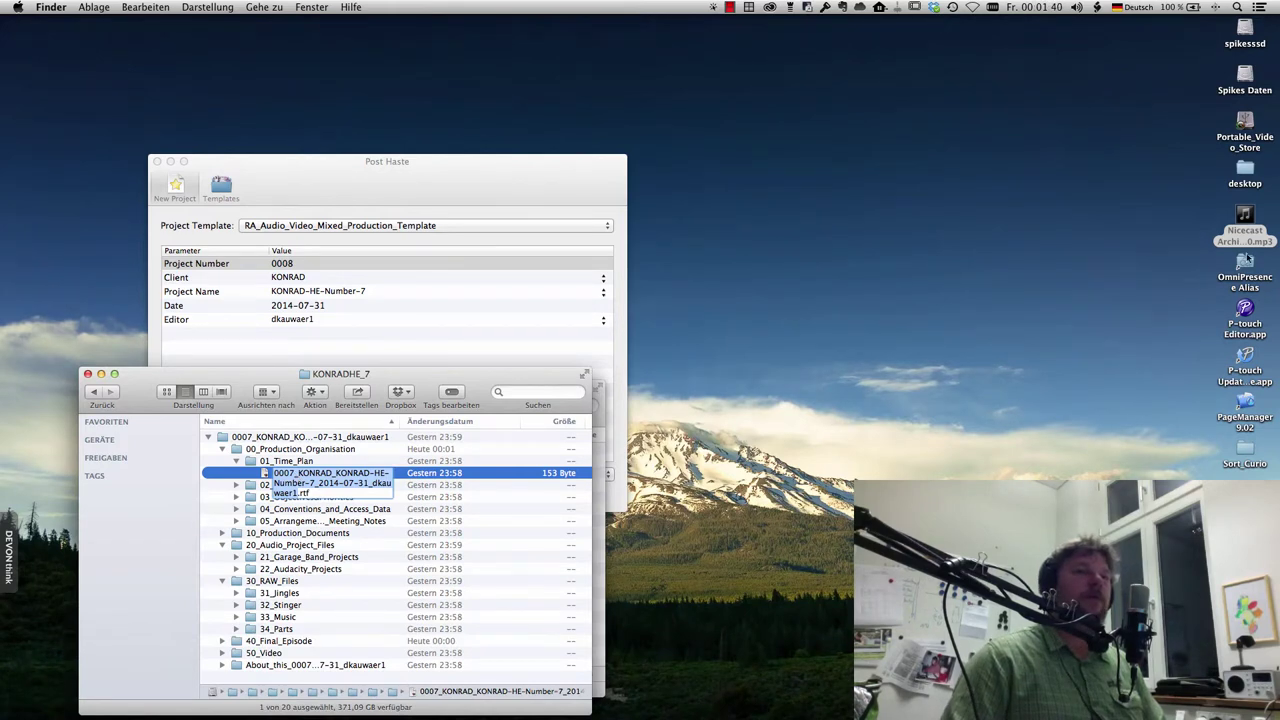
Step: Rename the Nicecast MP3 to the pasted project name followed by _Recording
left_click(1244, 232)
key("Return")
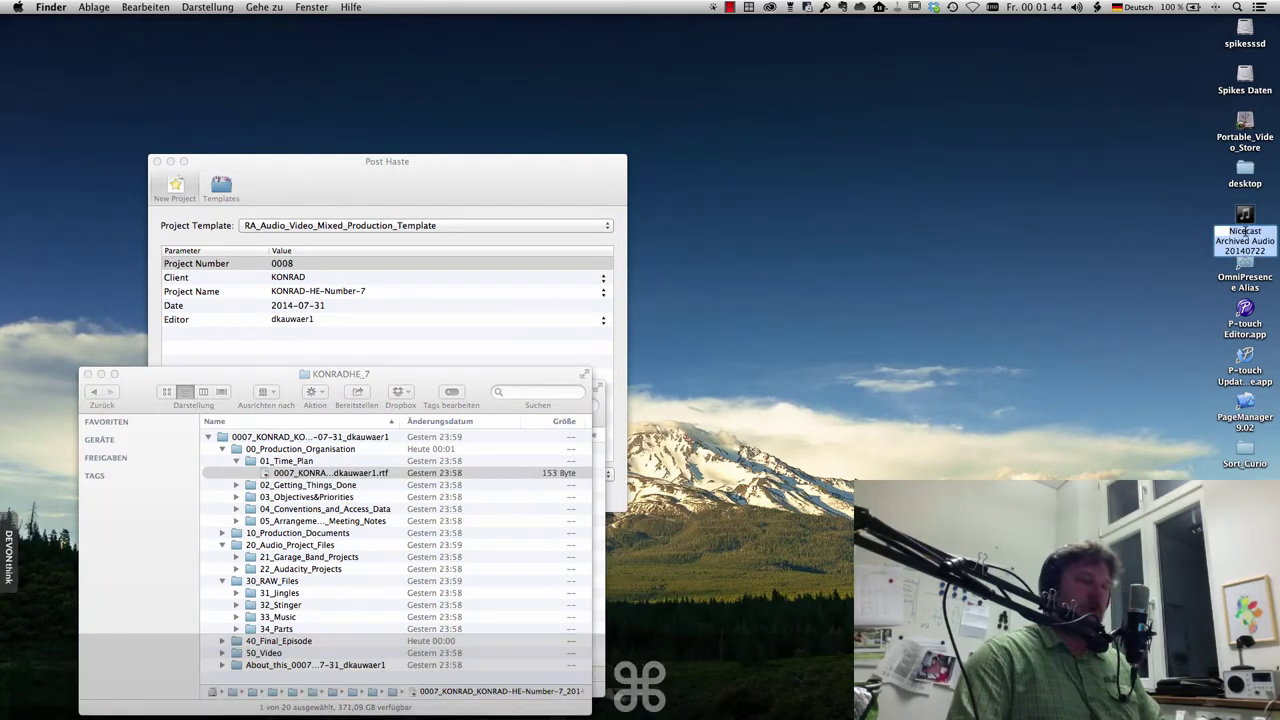
key("super+v")
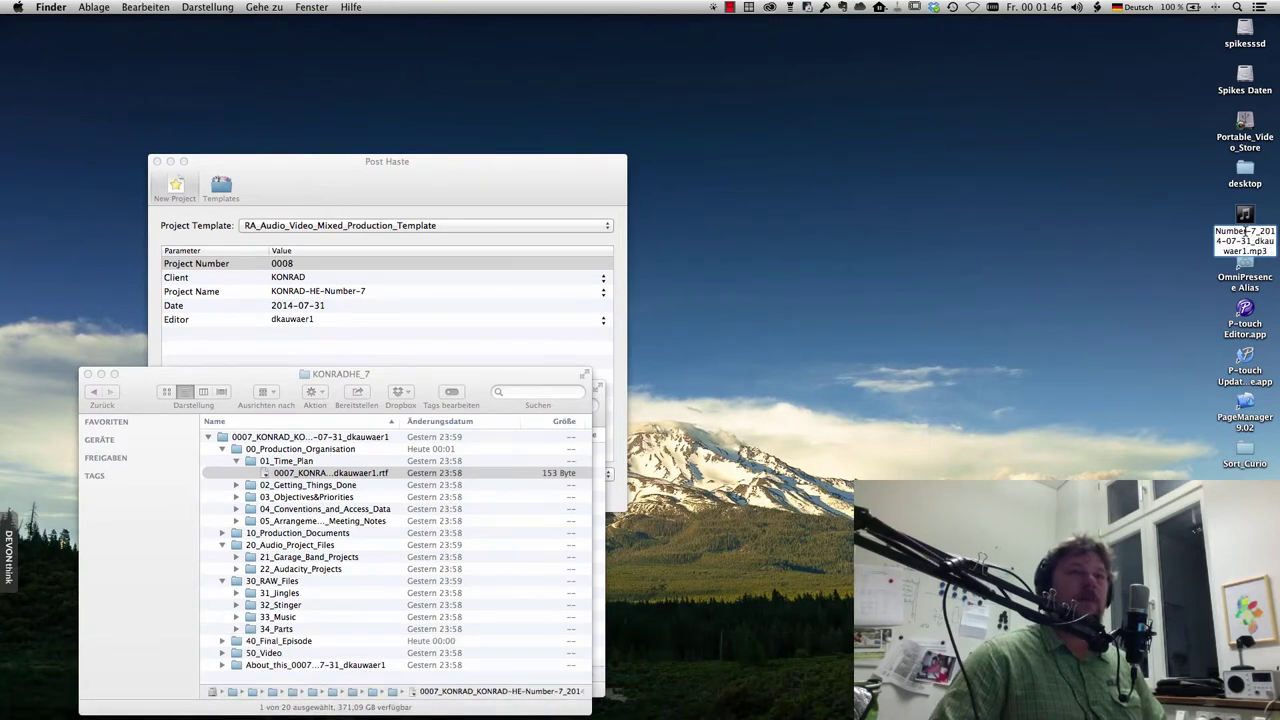
key("shift")
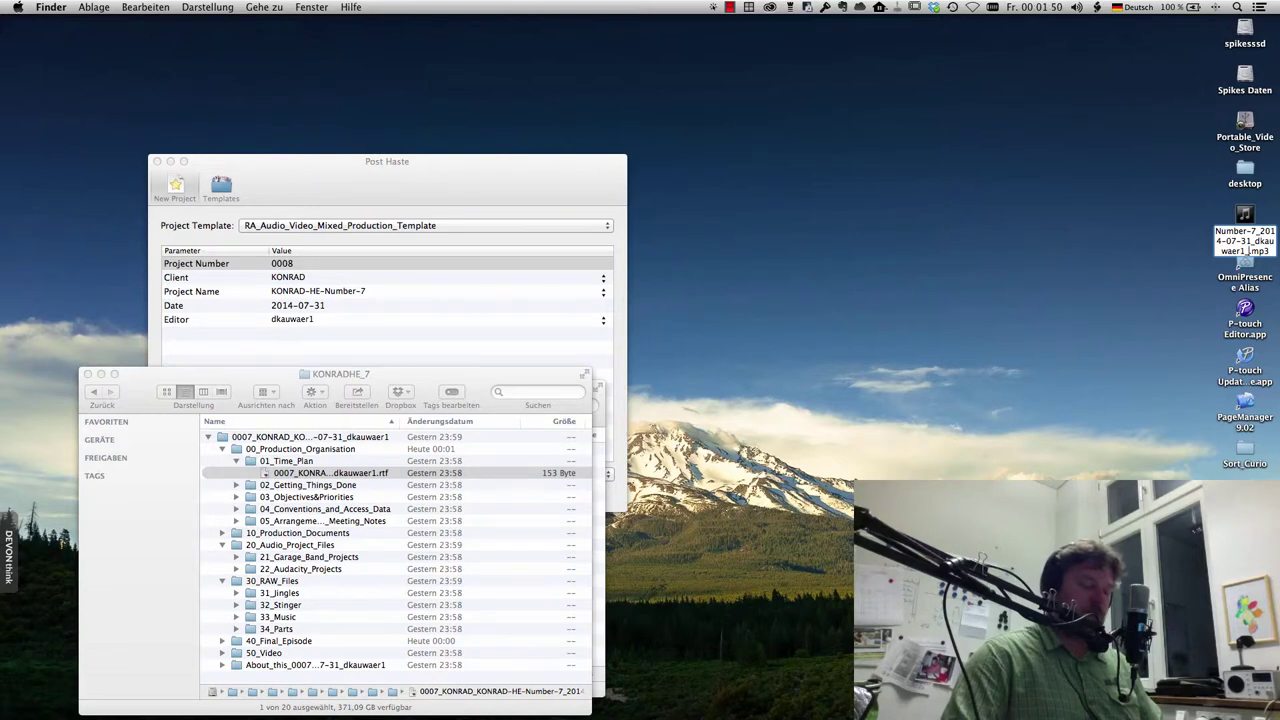
type("Recording")
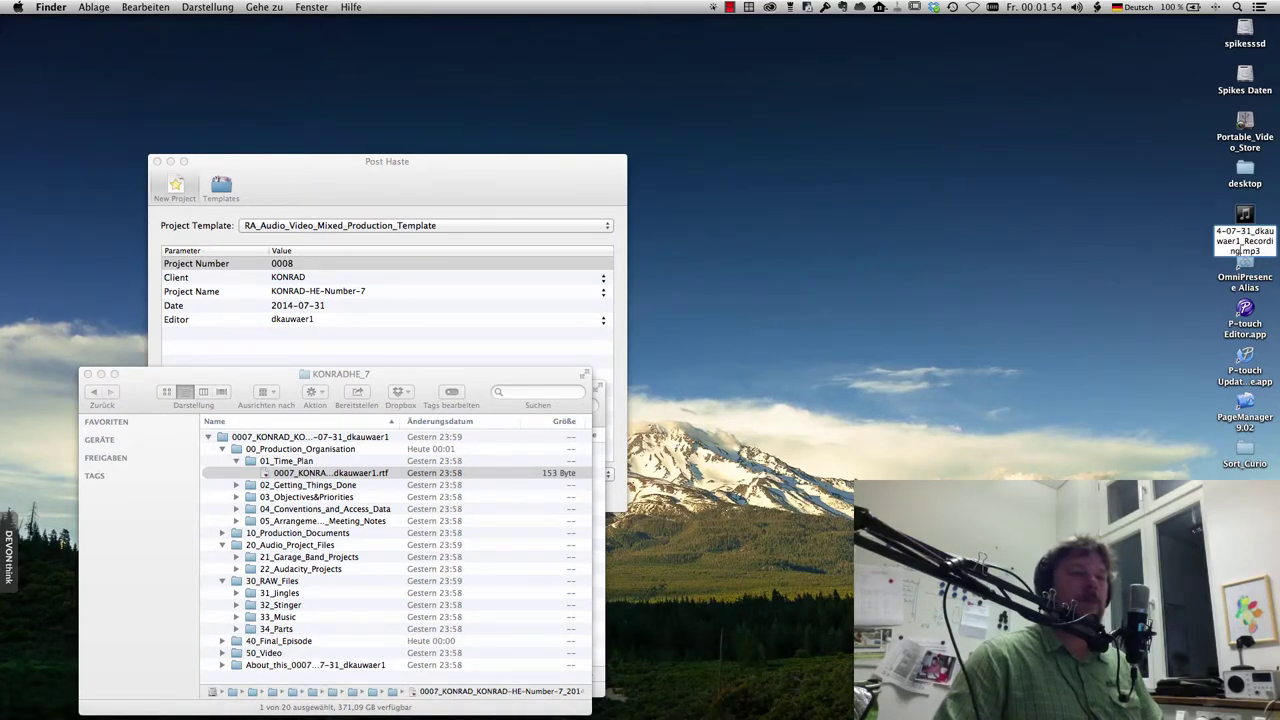
key("Return")
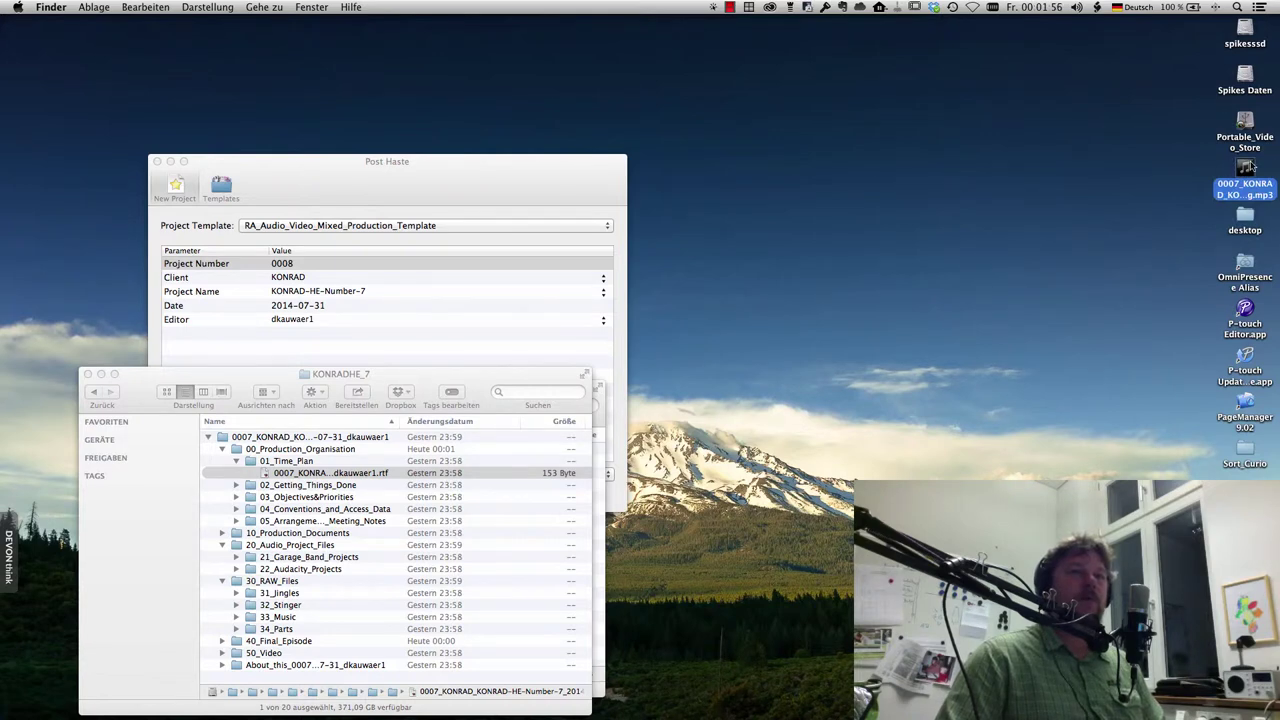
Step: Move the renamed MP3 into 34_Parts, close that window, and show Post Haste's templates
left_click_drag(1247, 167, 186, 572)
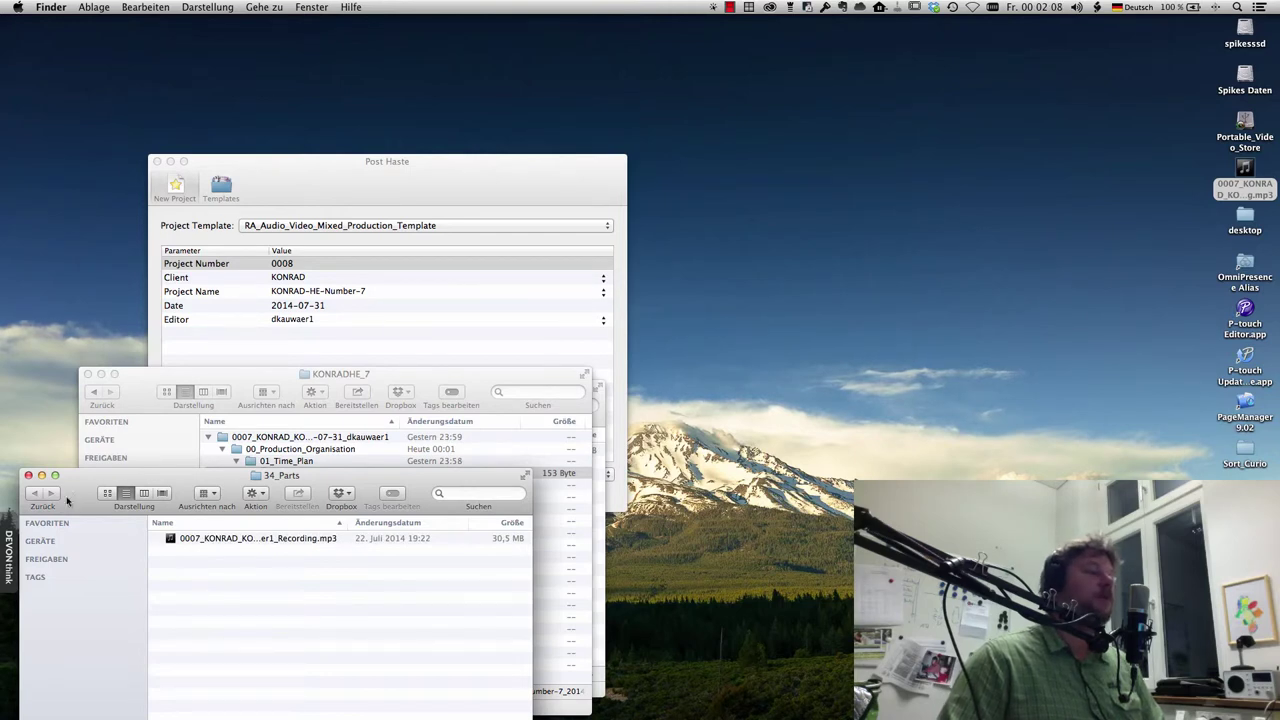
left_click(28, 475)
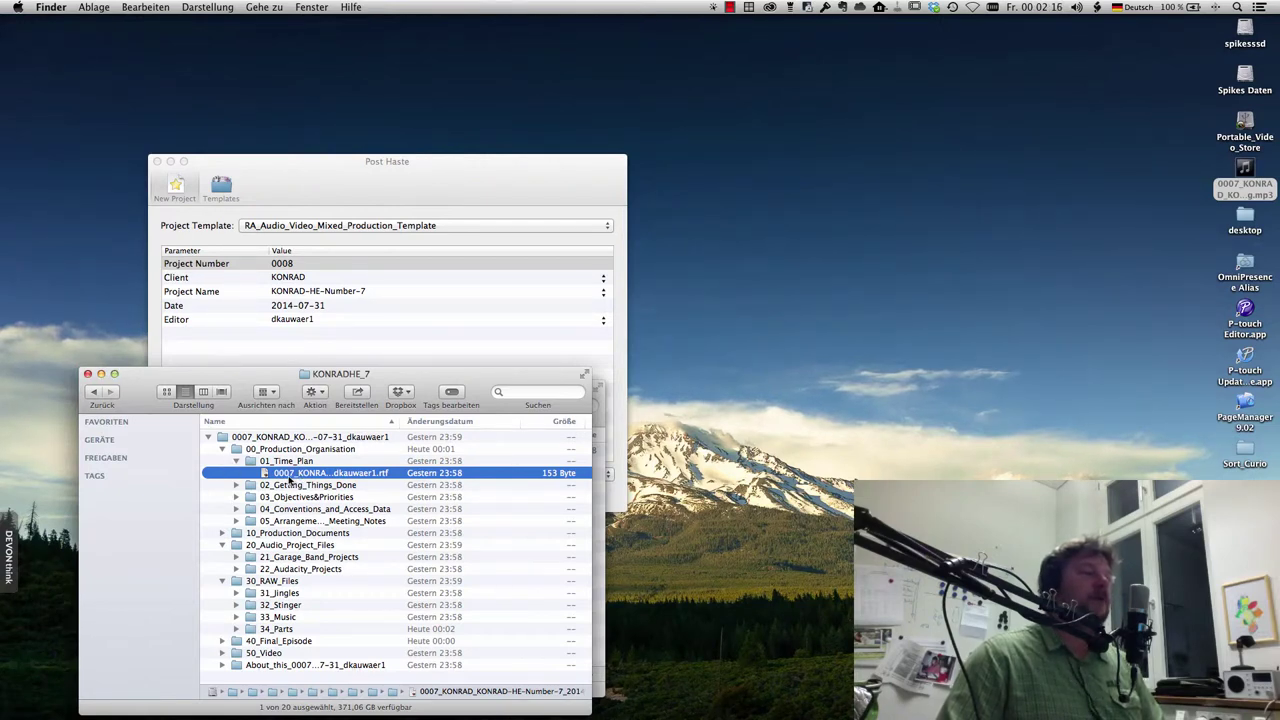
left_click(344, 186)
left_click(222, 188)
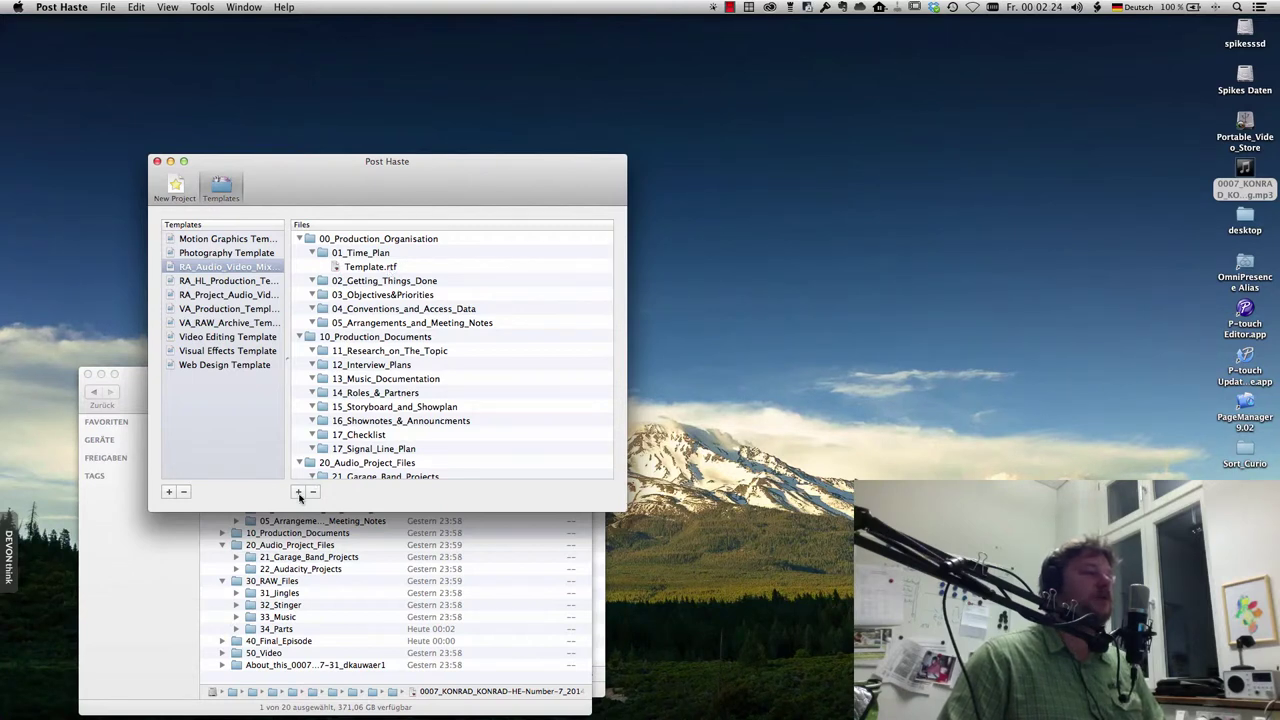
Step: Open the Files + list in the template view and dismiss it without adding anything
left_click(299, 492)
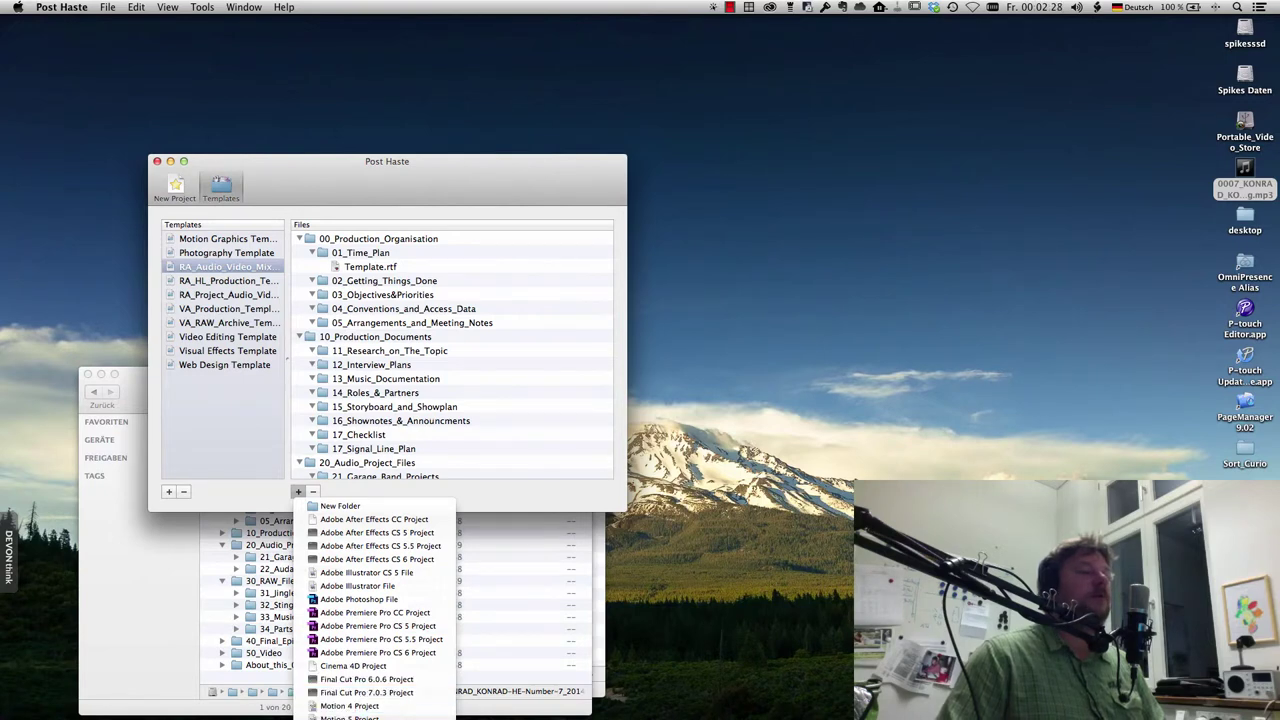
left_click(278, 497)
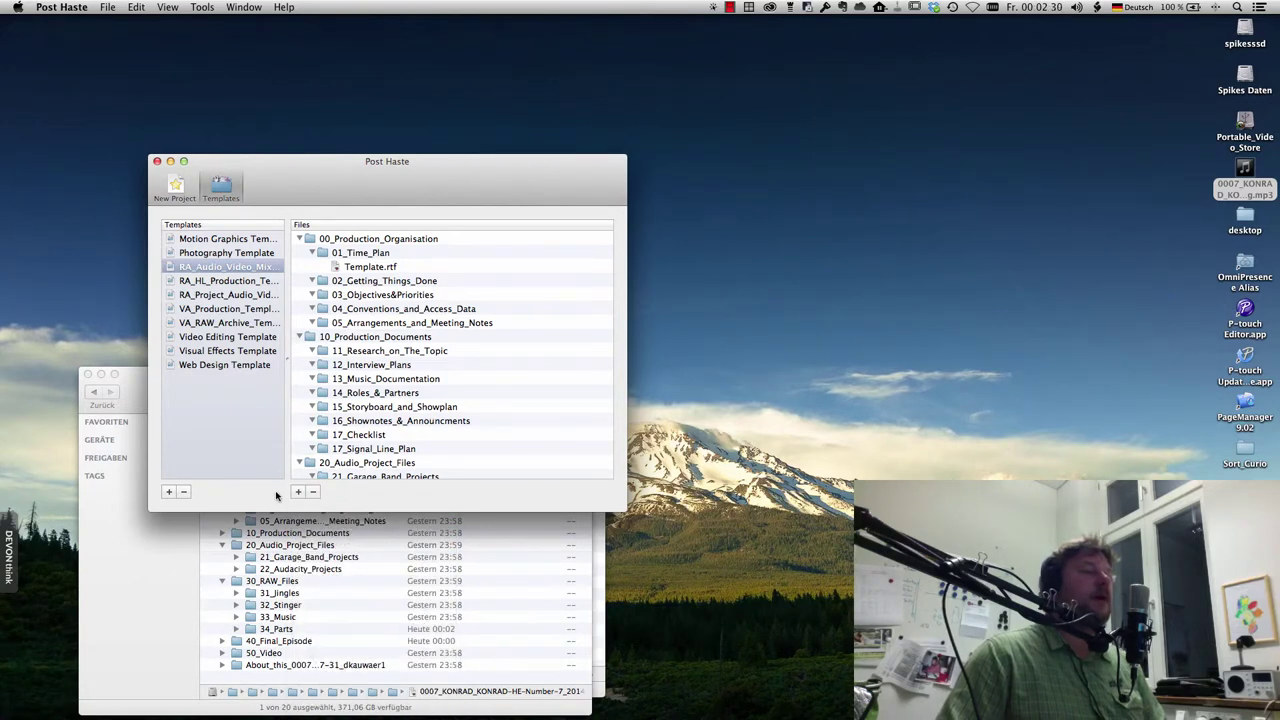
Step: Close the Post Haste window and move the KONRADHE_7 Finder window higher and slightly left
left_click(157, 162)
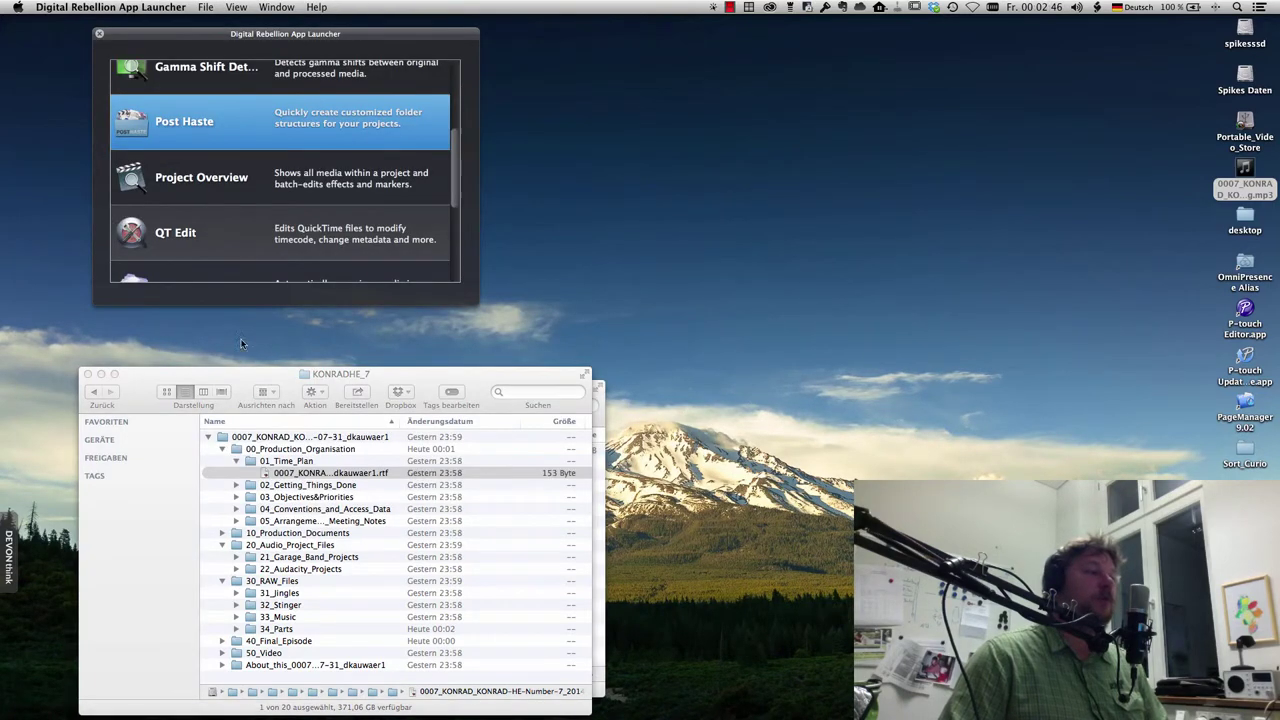
left_click(245, 385)
left_click_drag(245, 385, 247, 145)
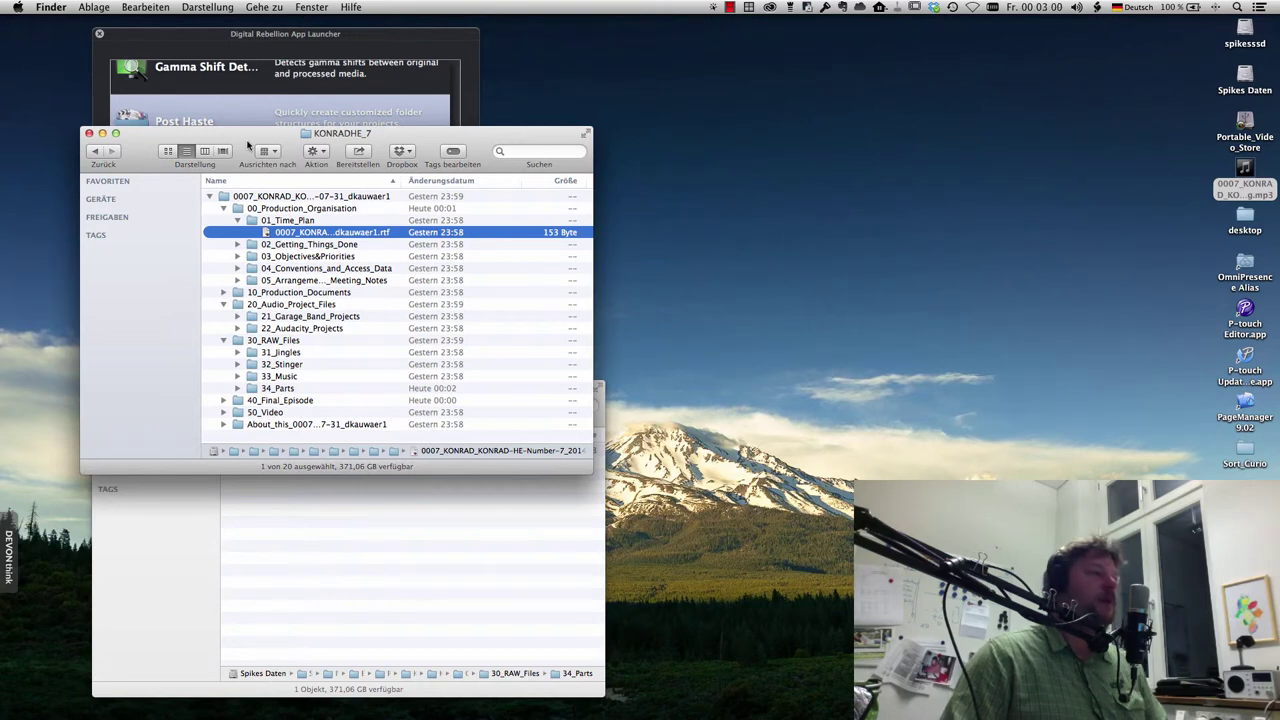
left_click_drag(242, 140, 213, 153)
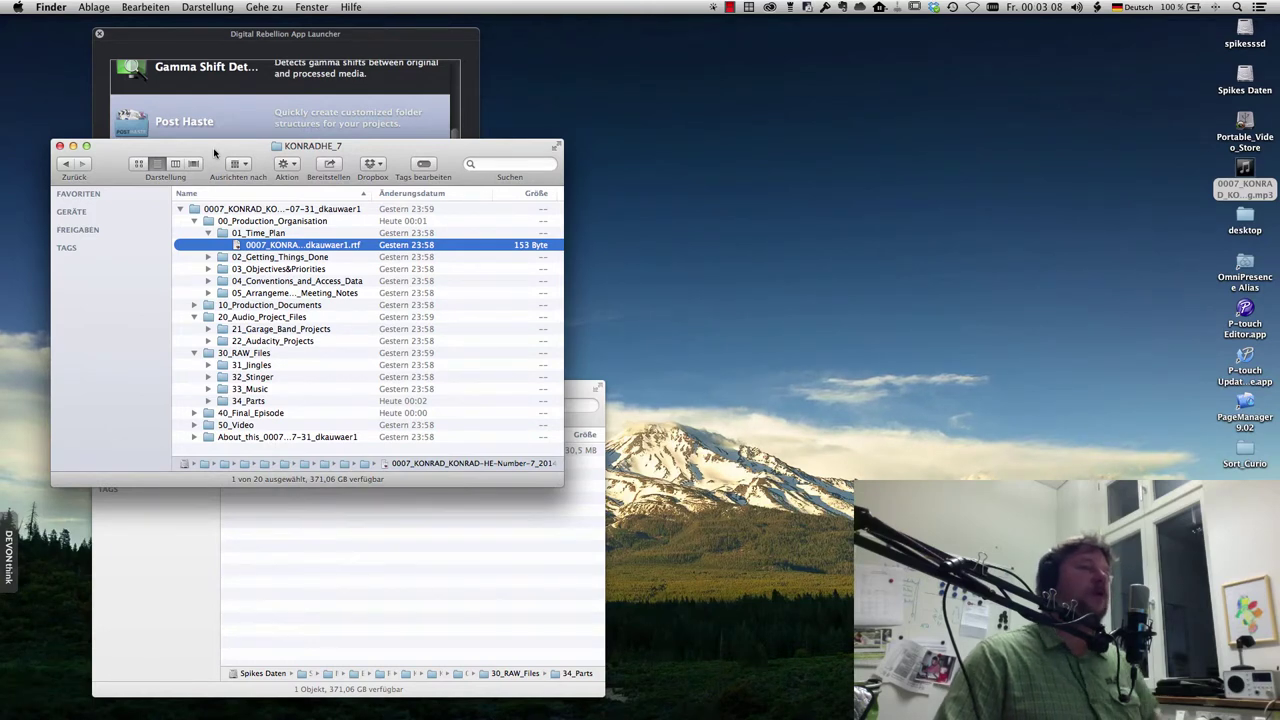
Step: Quit Digital Rebellion App Launcher and select the 0007 KONRAD project folder in Finder
left_click(177, 33)
left_click(141, 8)
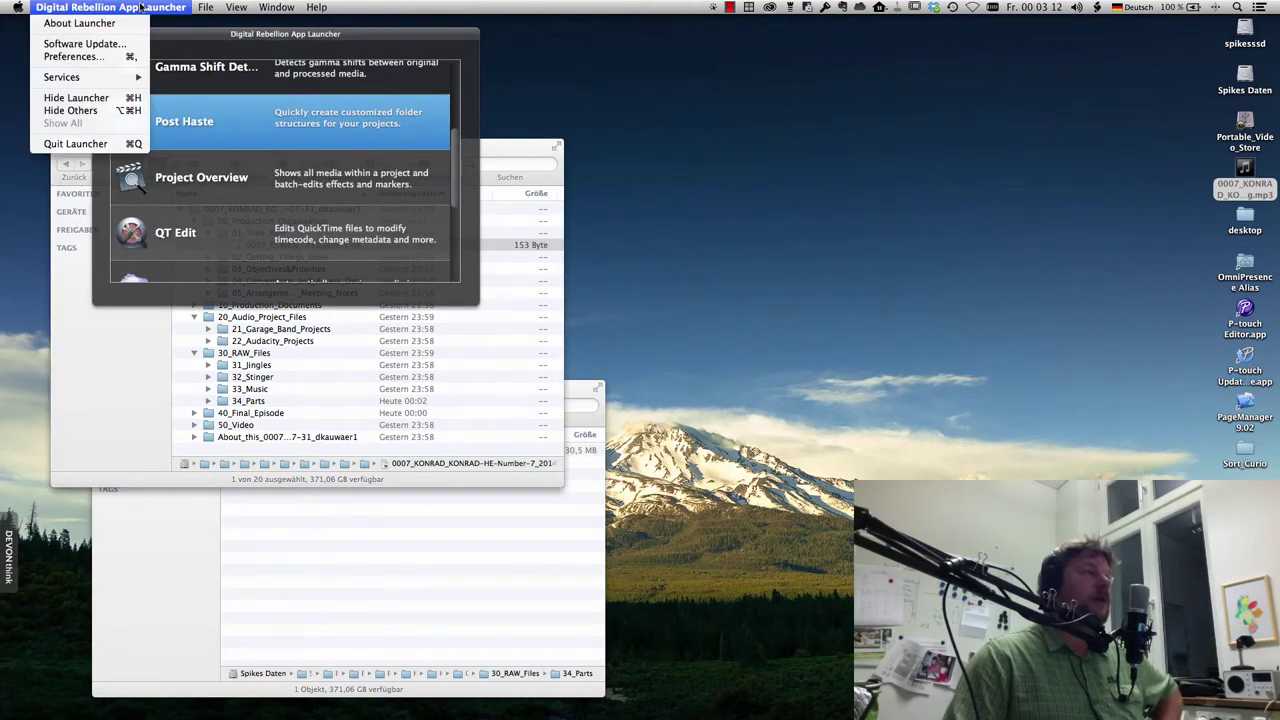
left_click(106, 143)
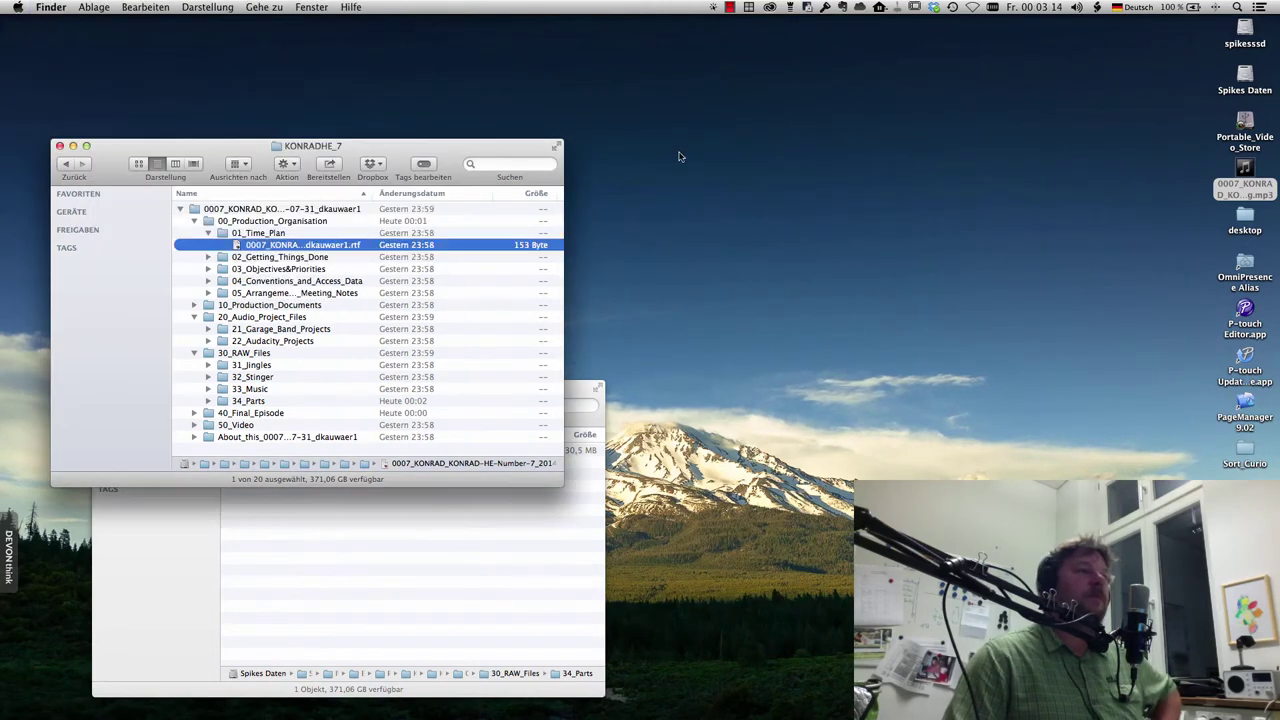
left_click(267, 210)
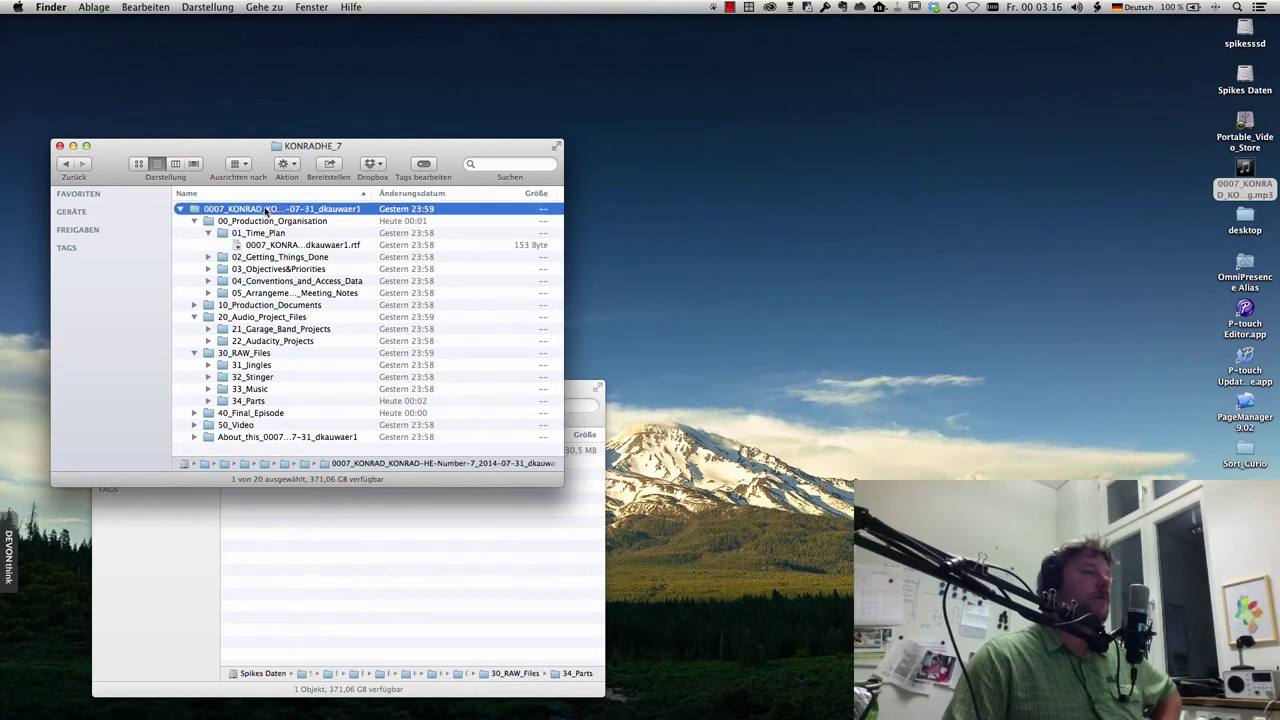
Step: Collapse the 0007_KONRAD folder so its subfolders are hidden in KONRADHE_7
left_click(180, 209)
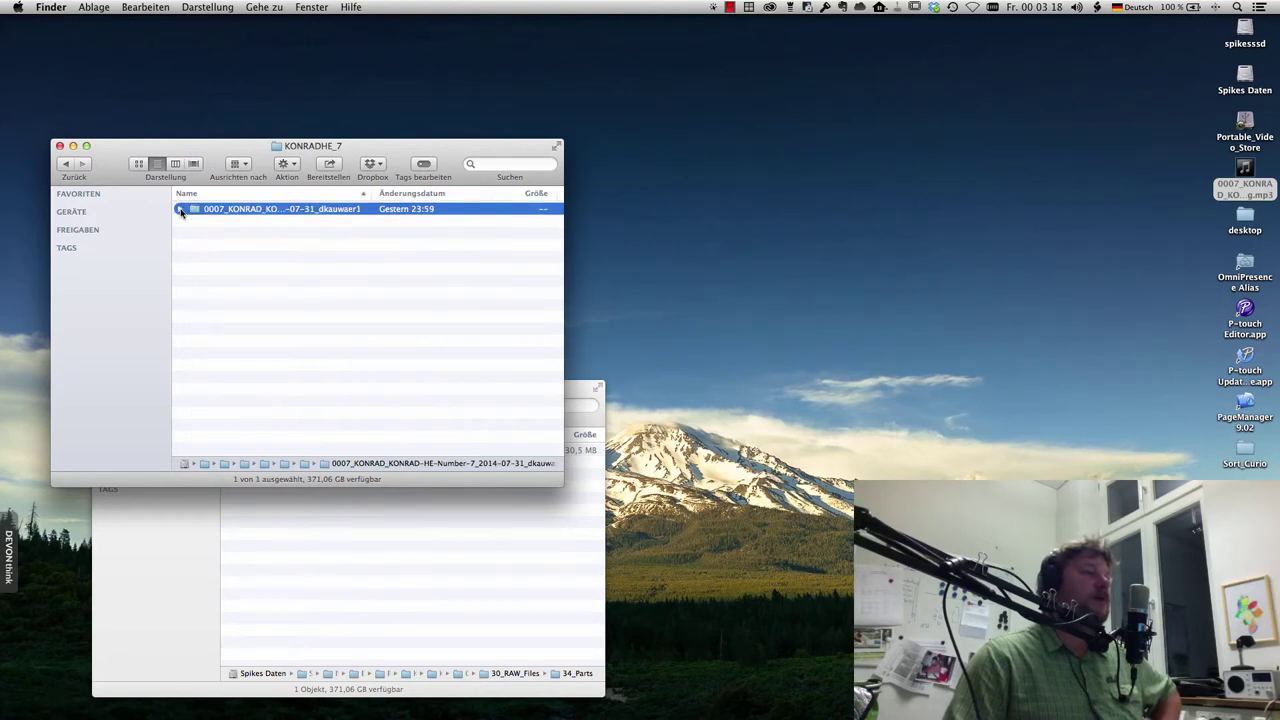